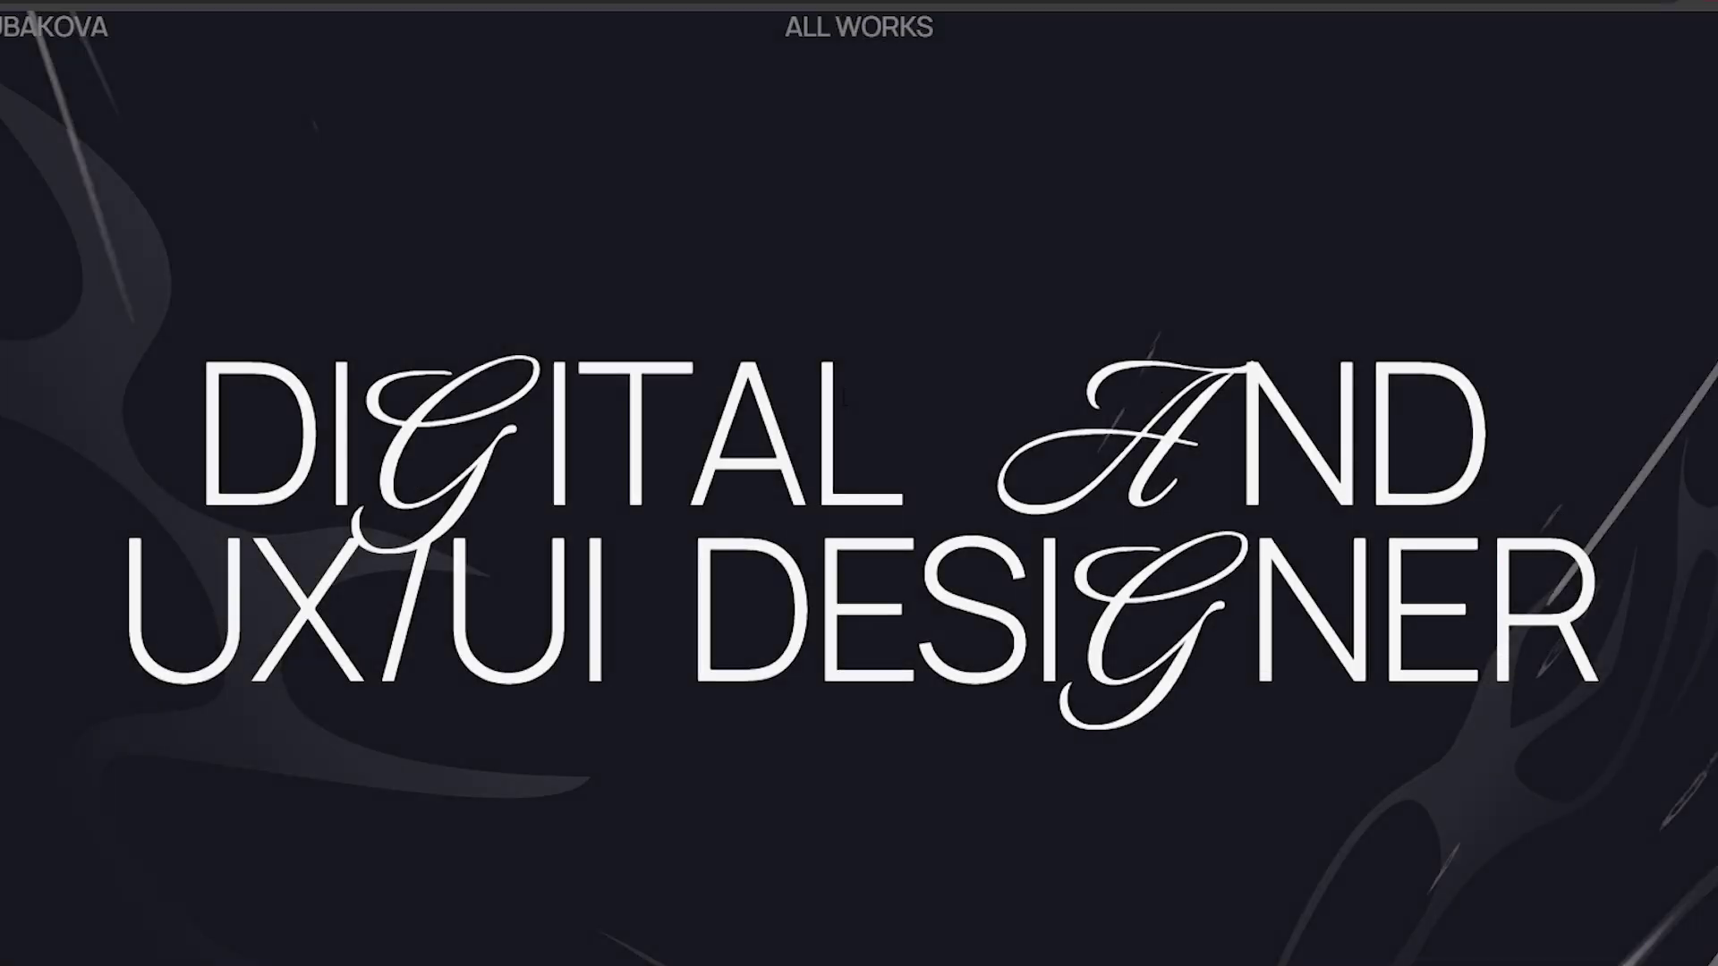
Scroll through the Aesso studio site and the Archivo/Ubuntu typography and colour style guide
scroll(835, 385, down, 15)
scroll(841, 398, down, 15)
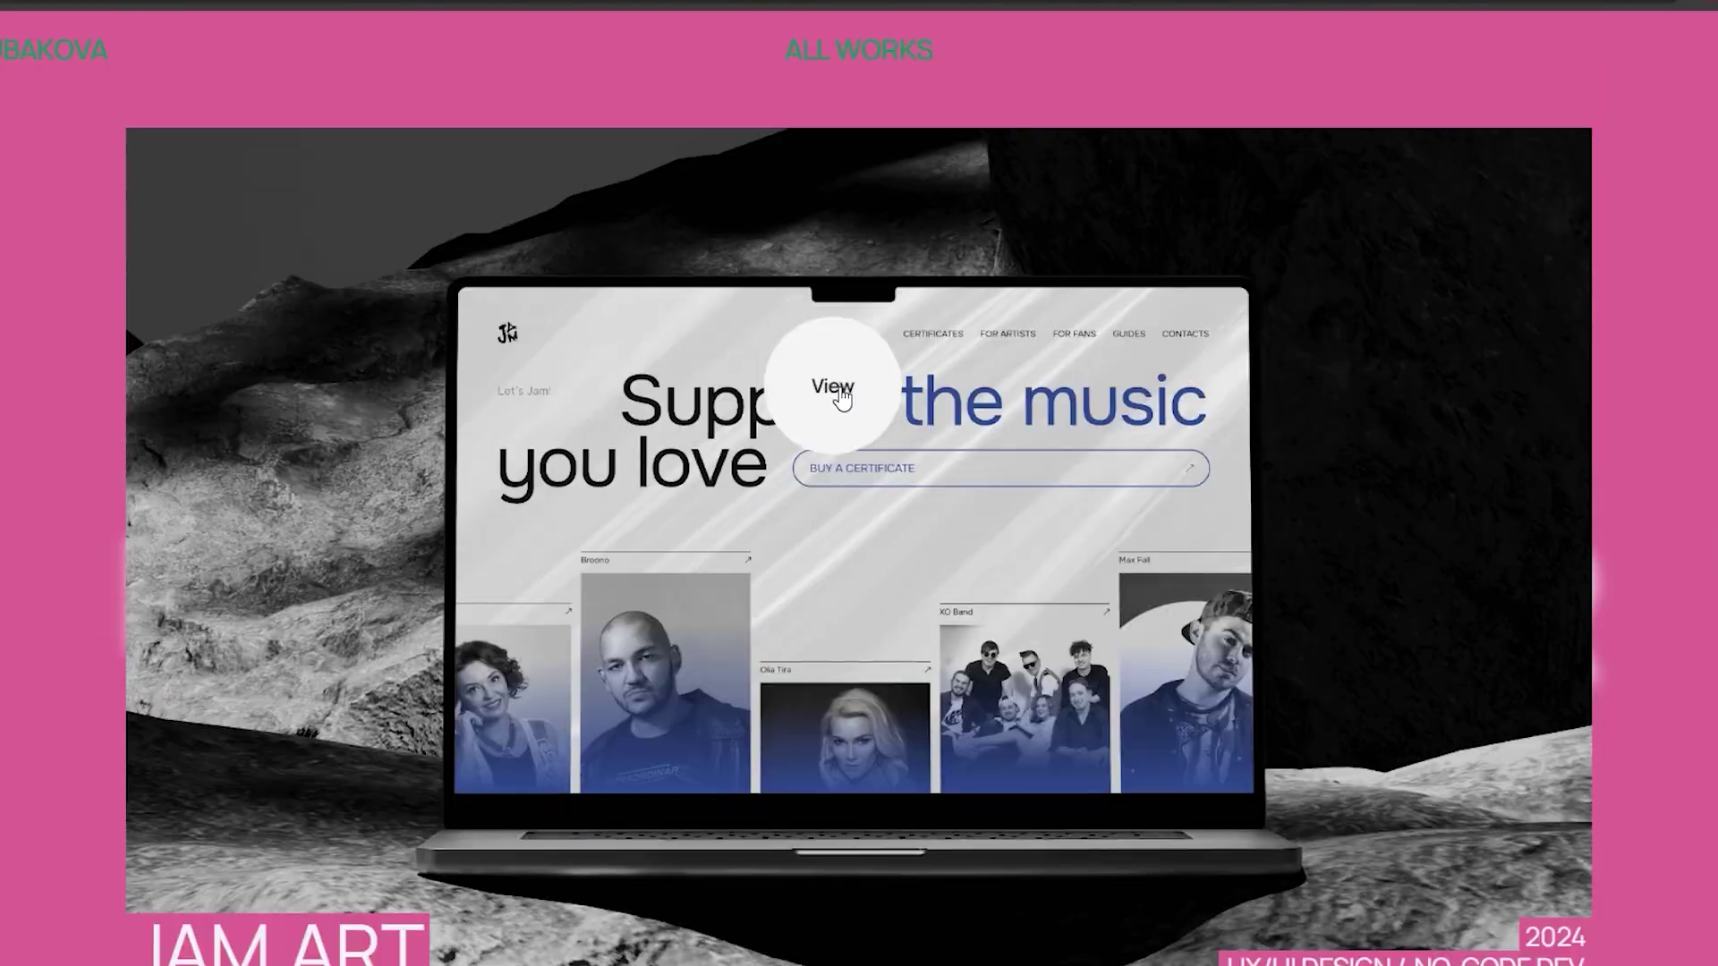
scroll(841, 398, down, 5)
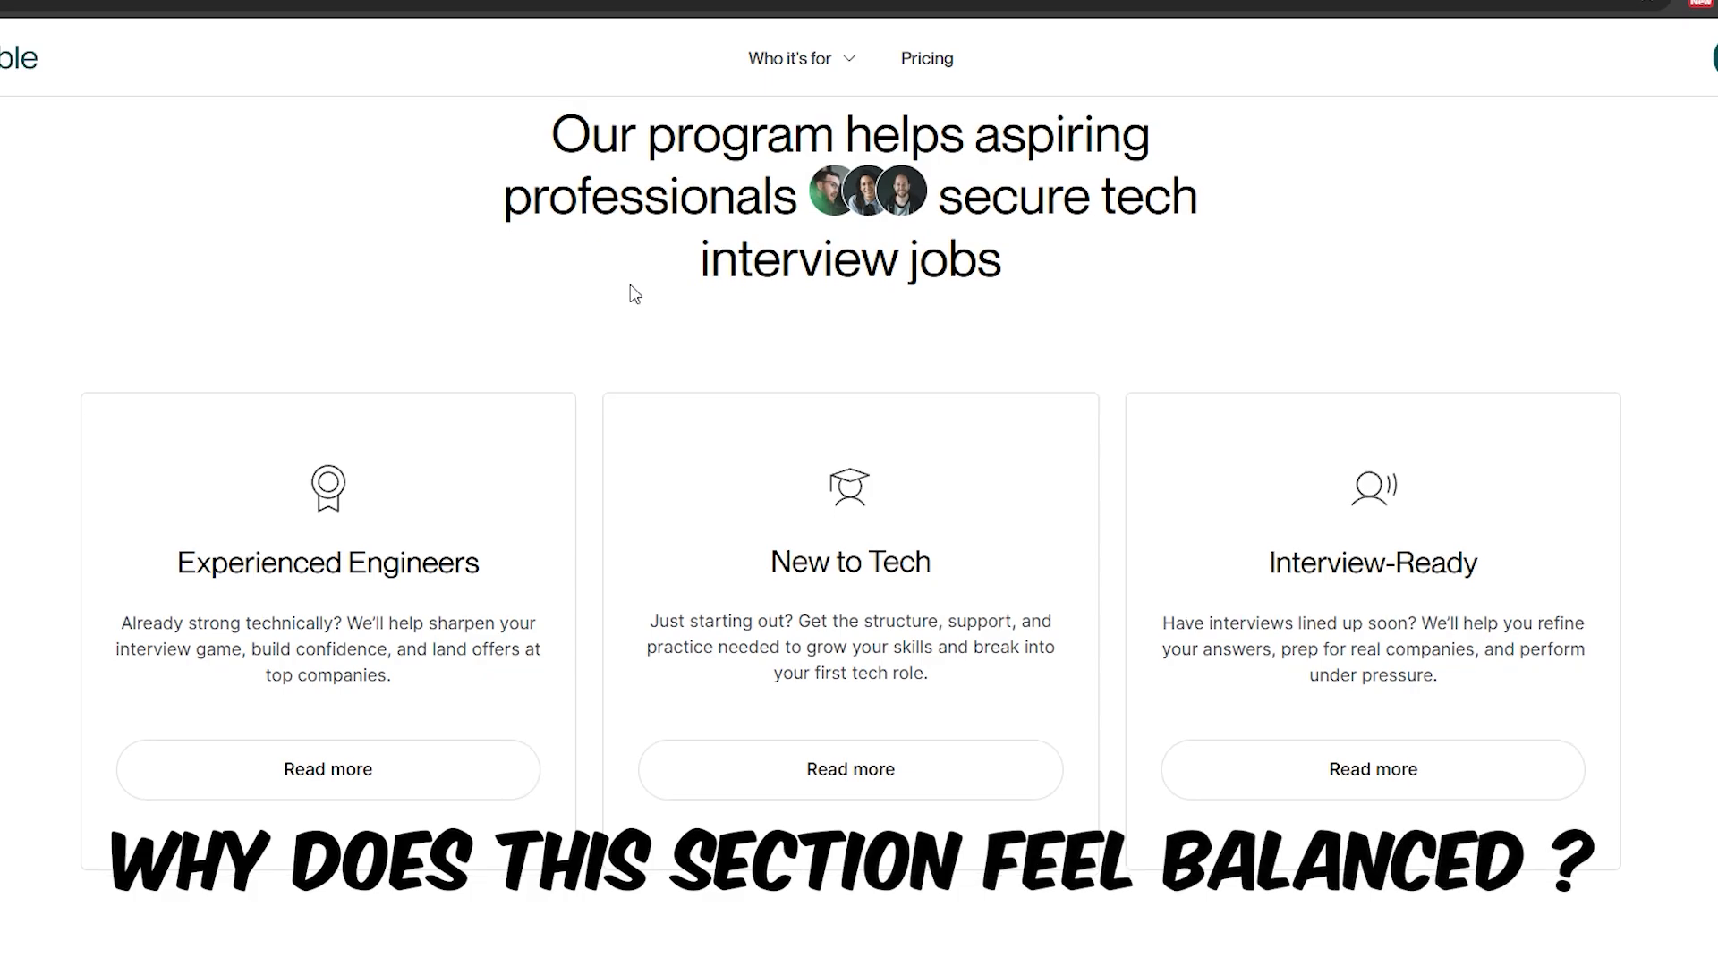
scroll(630, 295, down, 15)
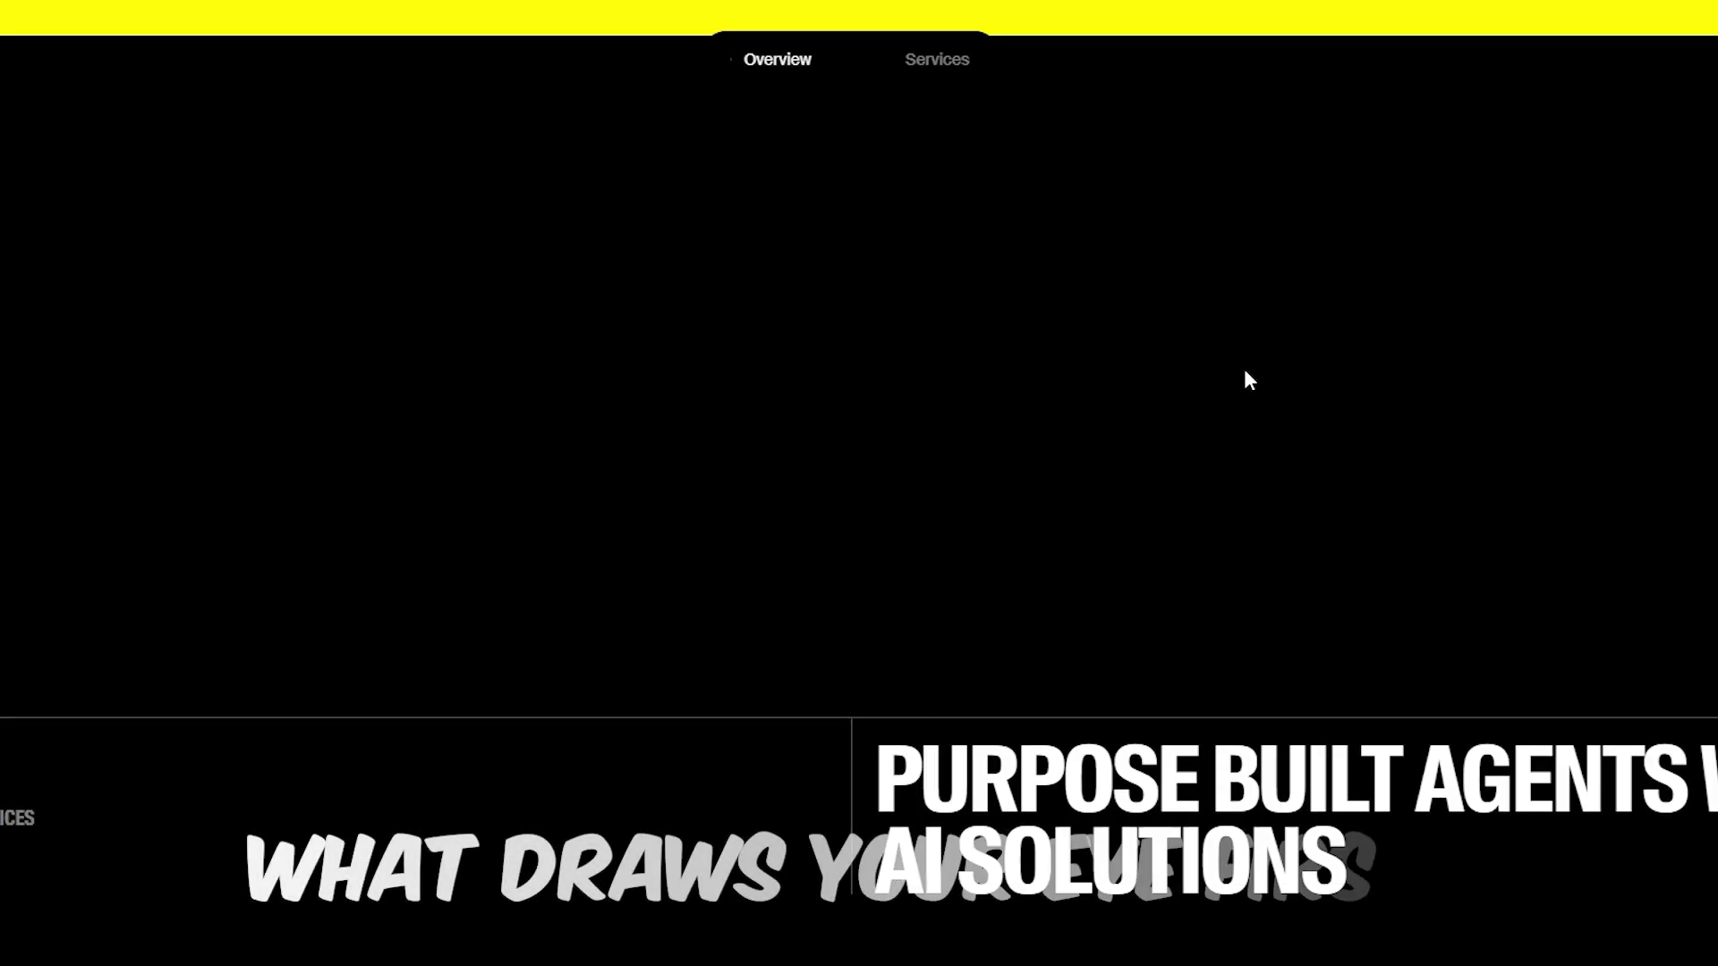
scroll(1246, 374, down, 10)
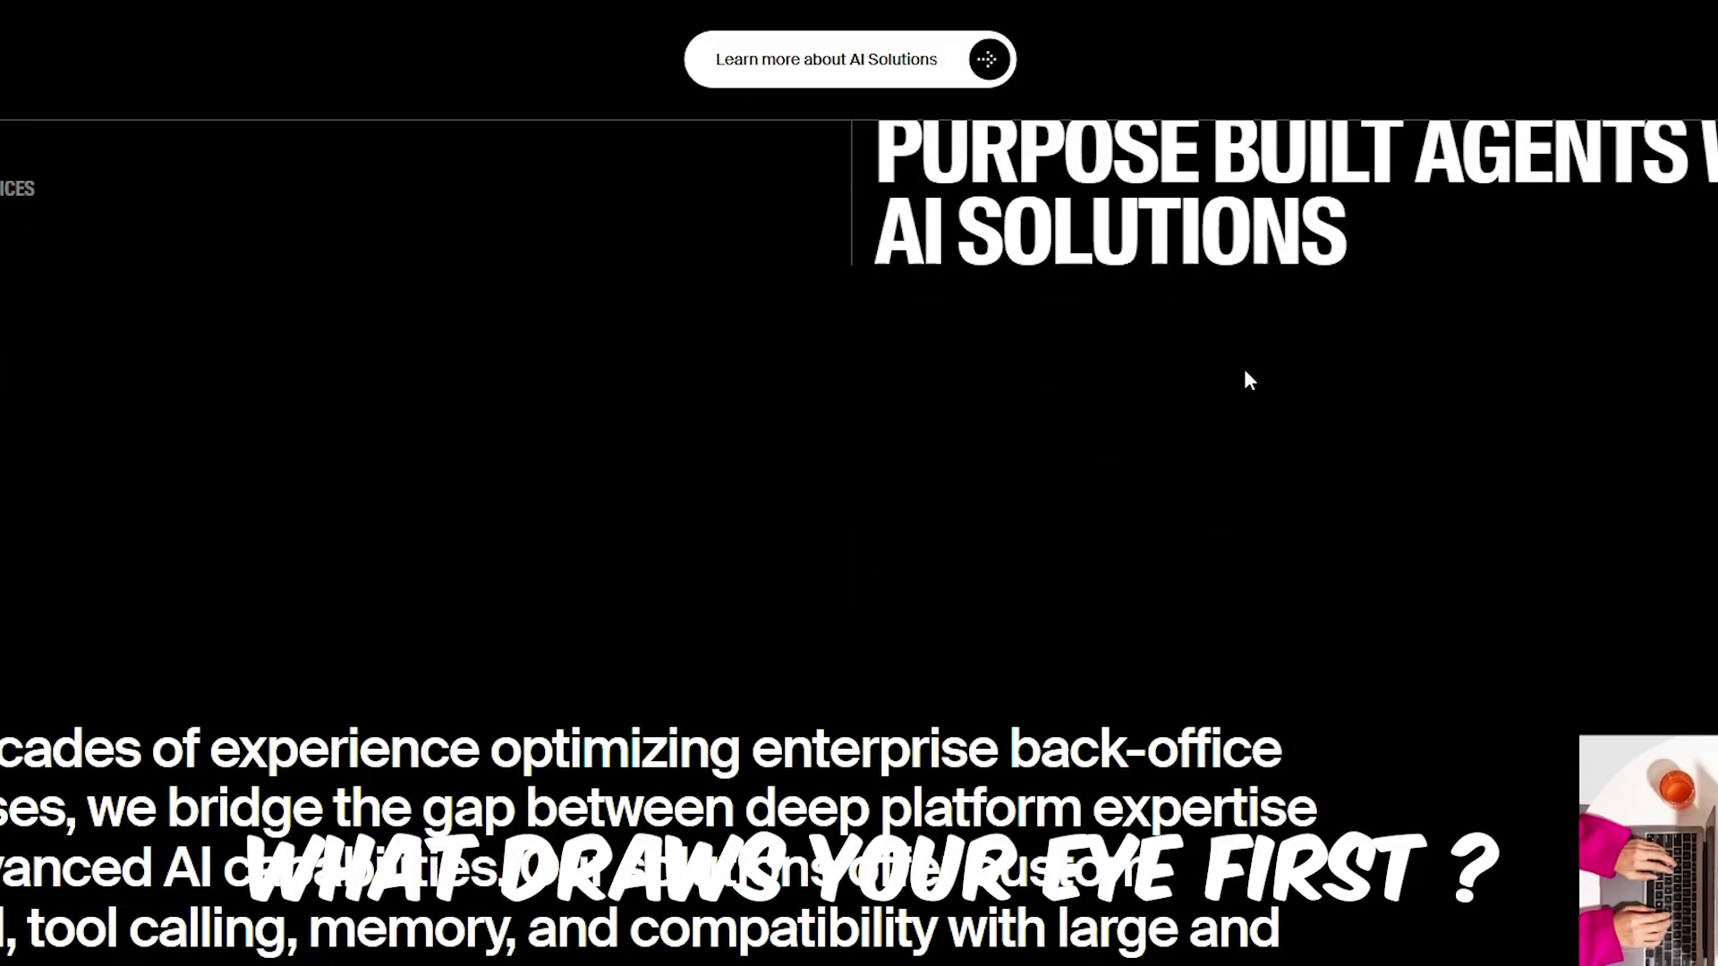
scroll(1246, 376, down, 8)
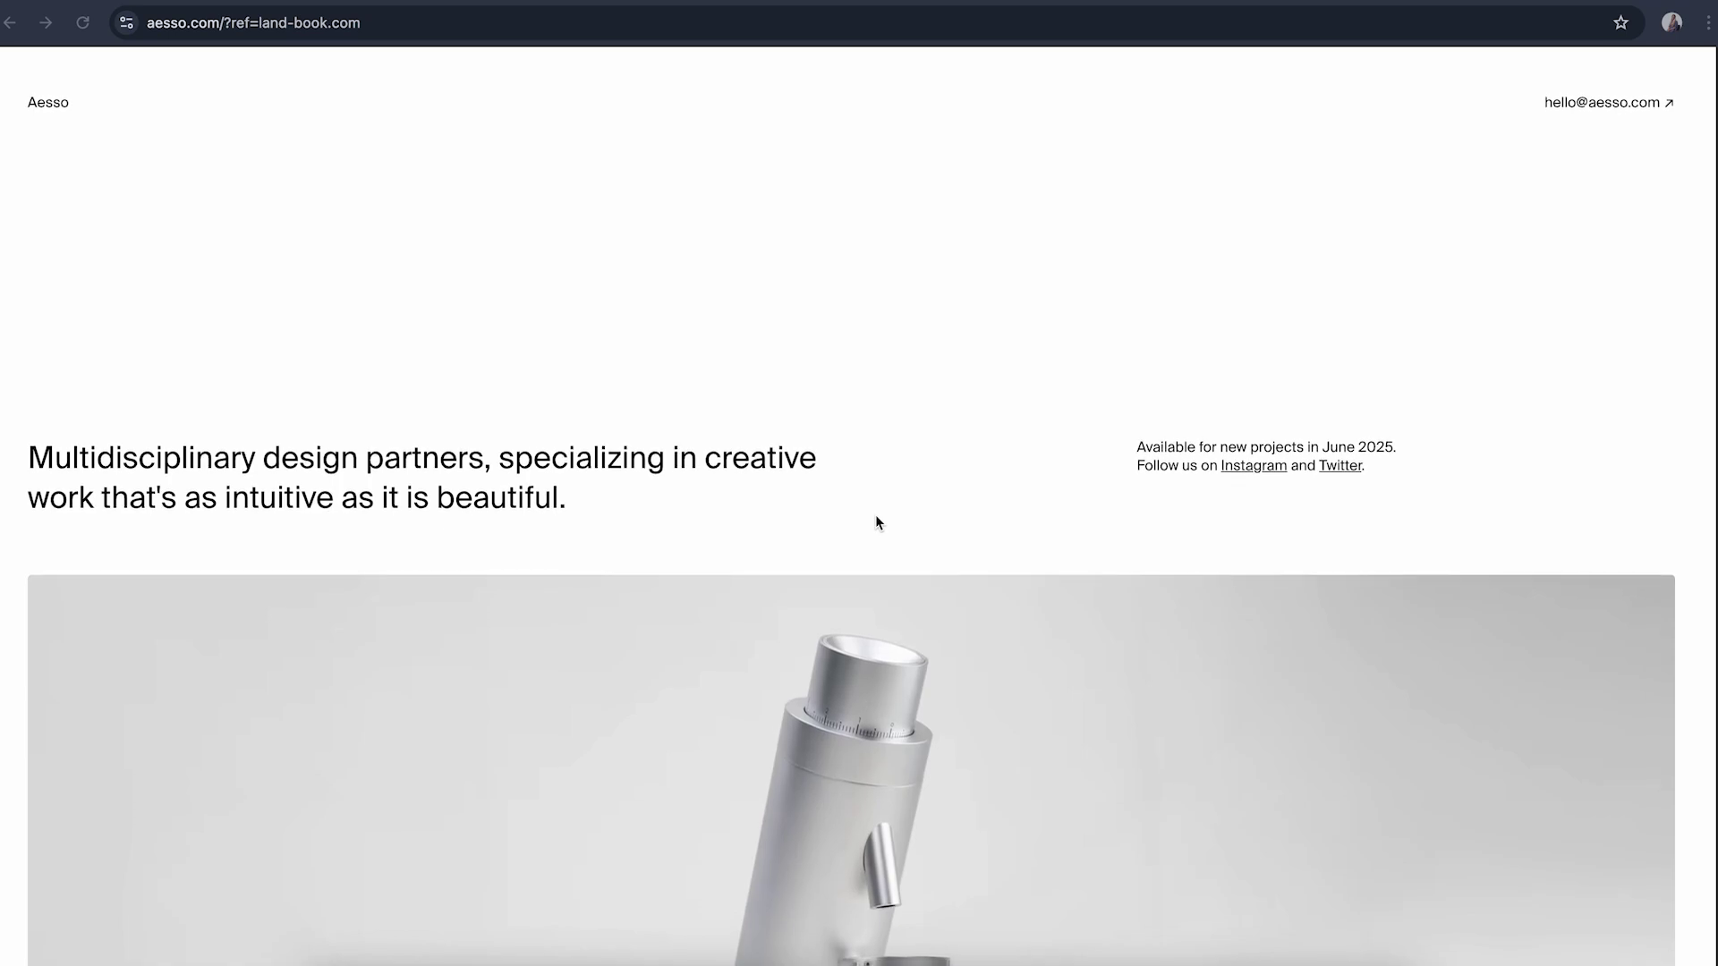
scroll(882, 528, down, 6)
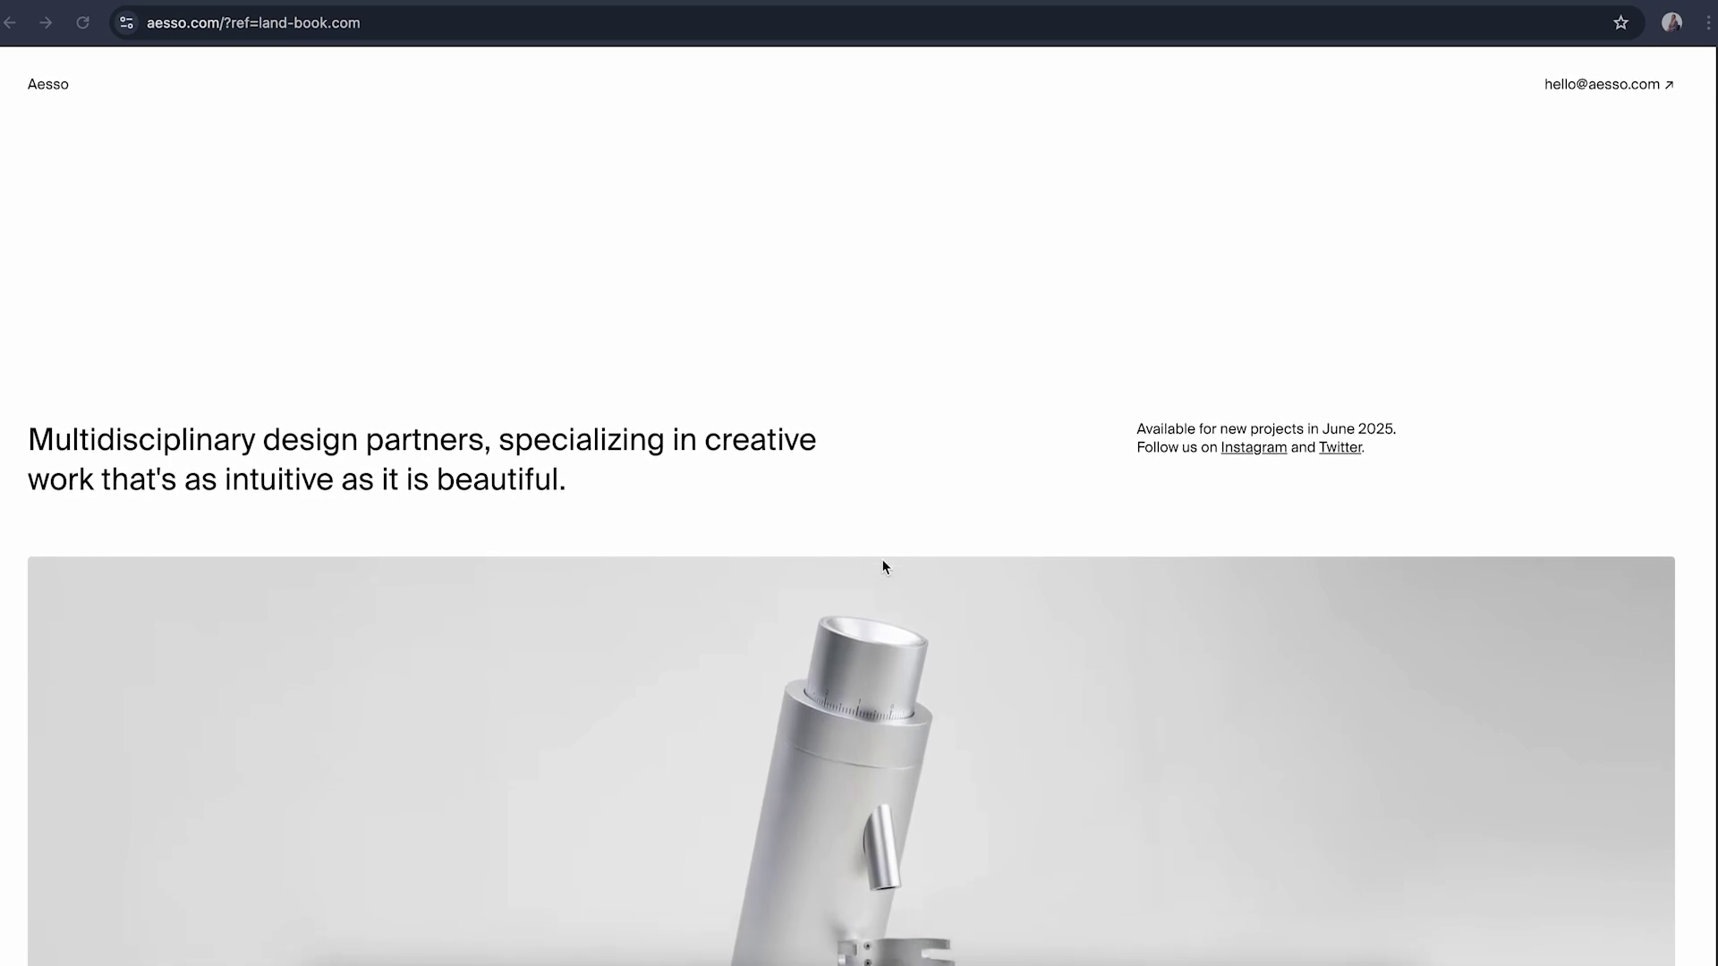
scroll(882, 560, down, 2)
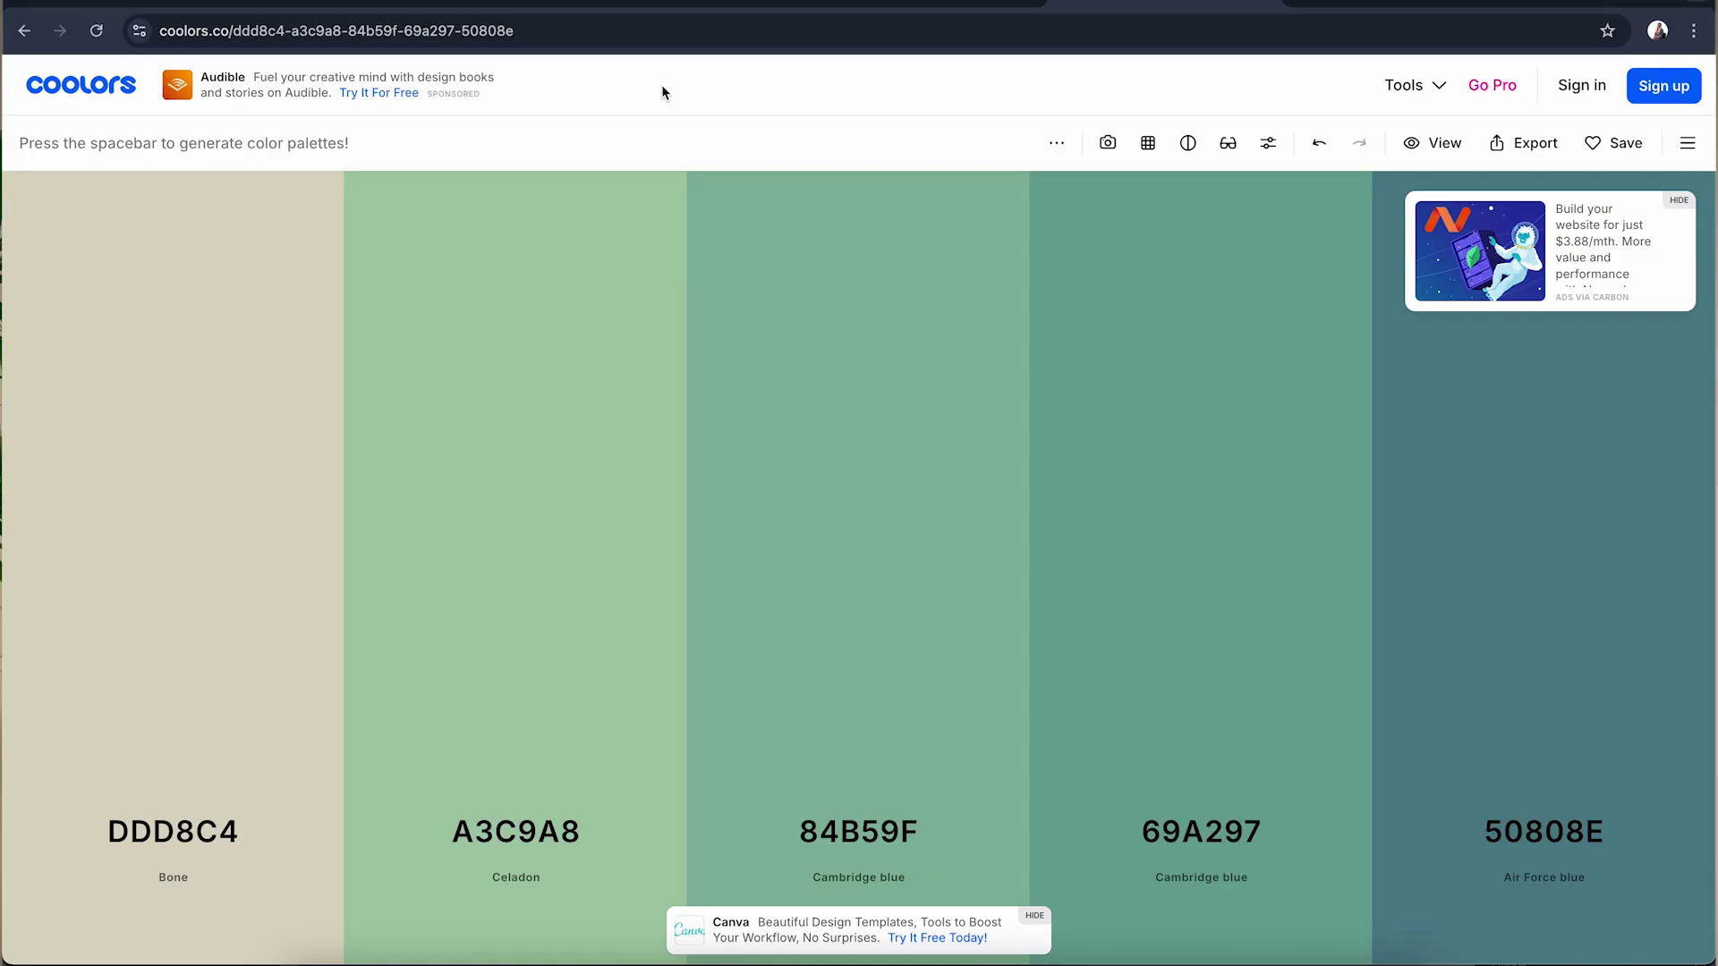
Regenerate the Coolors colour palette with Space
key(space)
key(space)
key(space)
key(space)
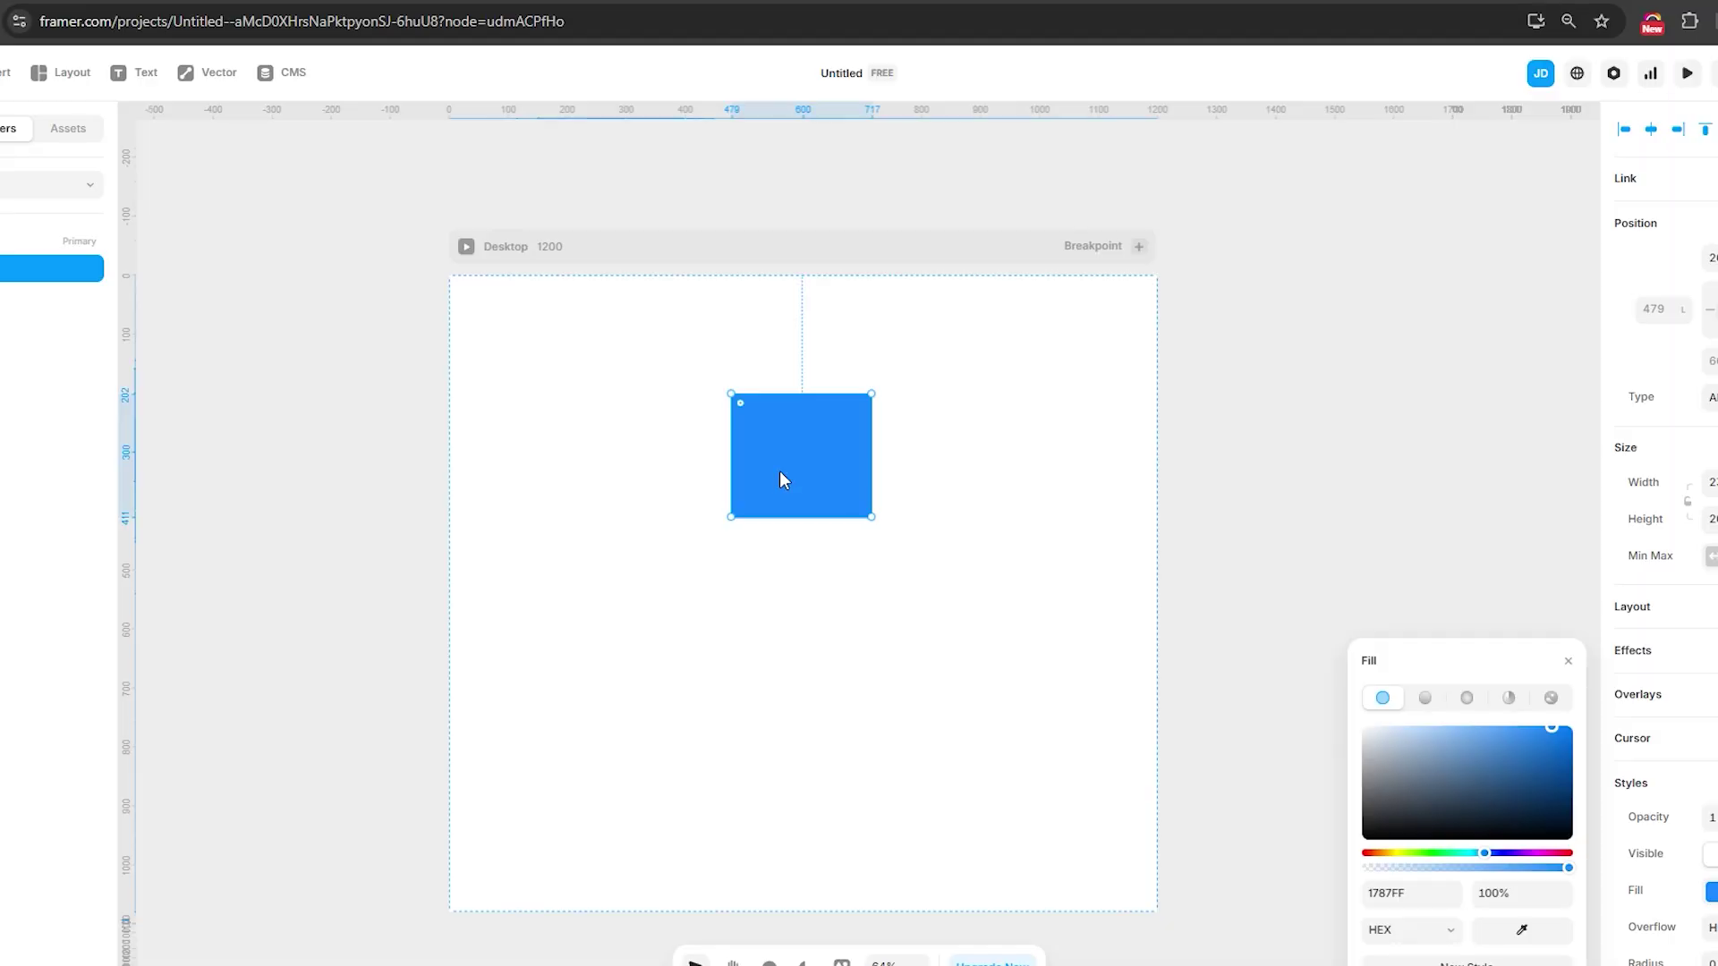
Duplicate the 1787FF blue rectangle down-right on the Desktop 1200 frame
drag(780, 481, 796, 637)
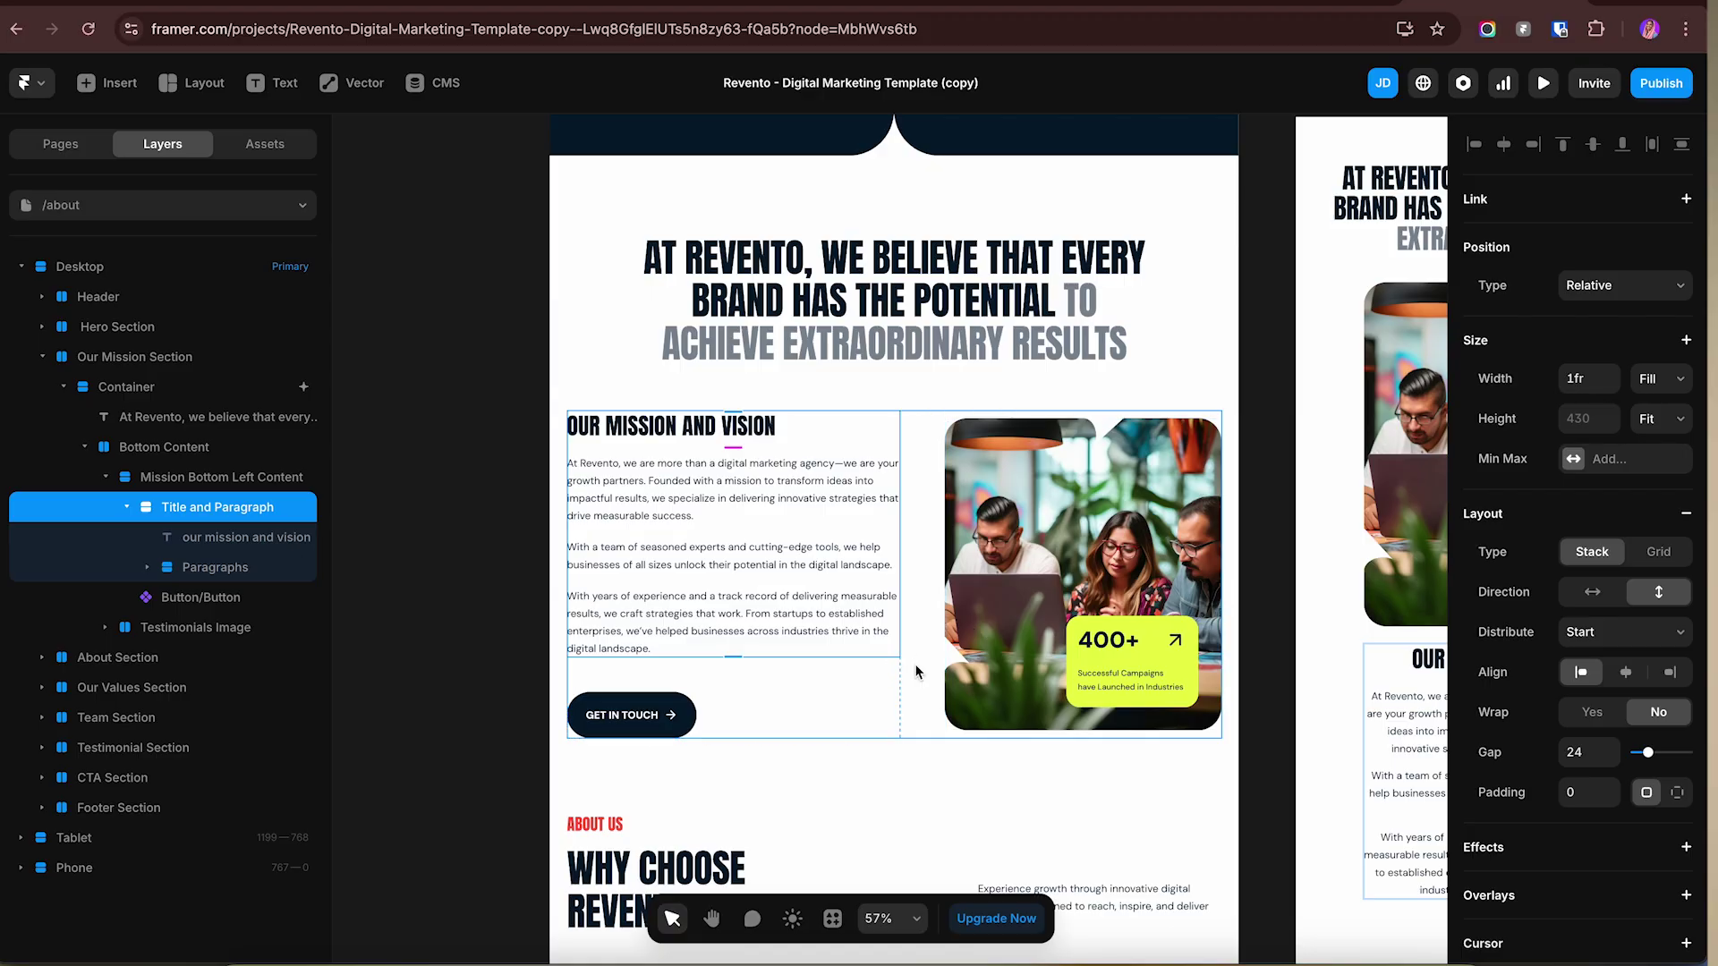
Select the Bottom Content stack in Revento's Our Mission and Vision section
click(919, 671)
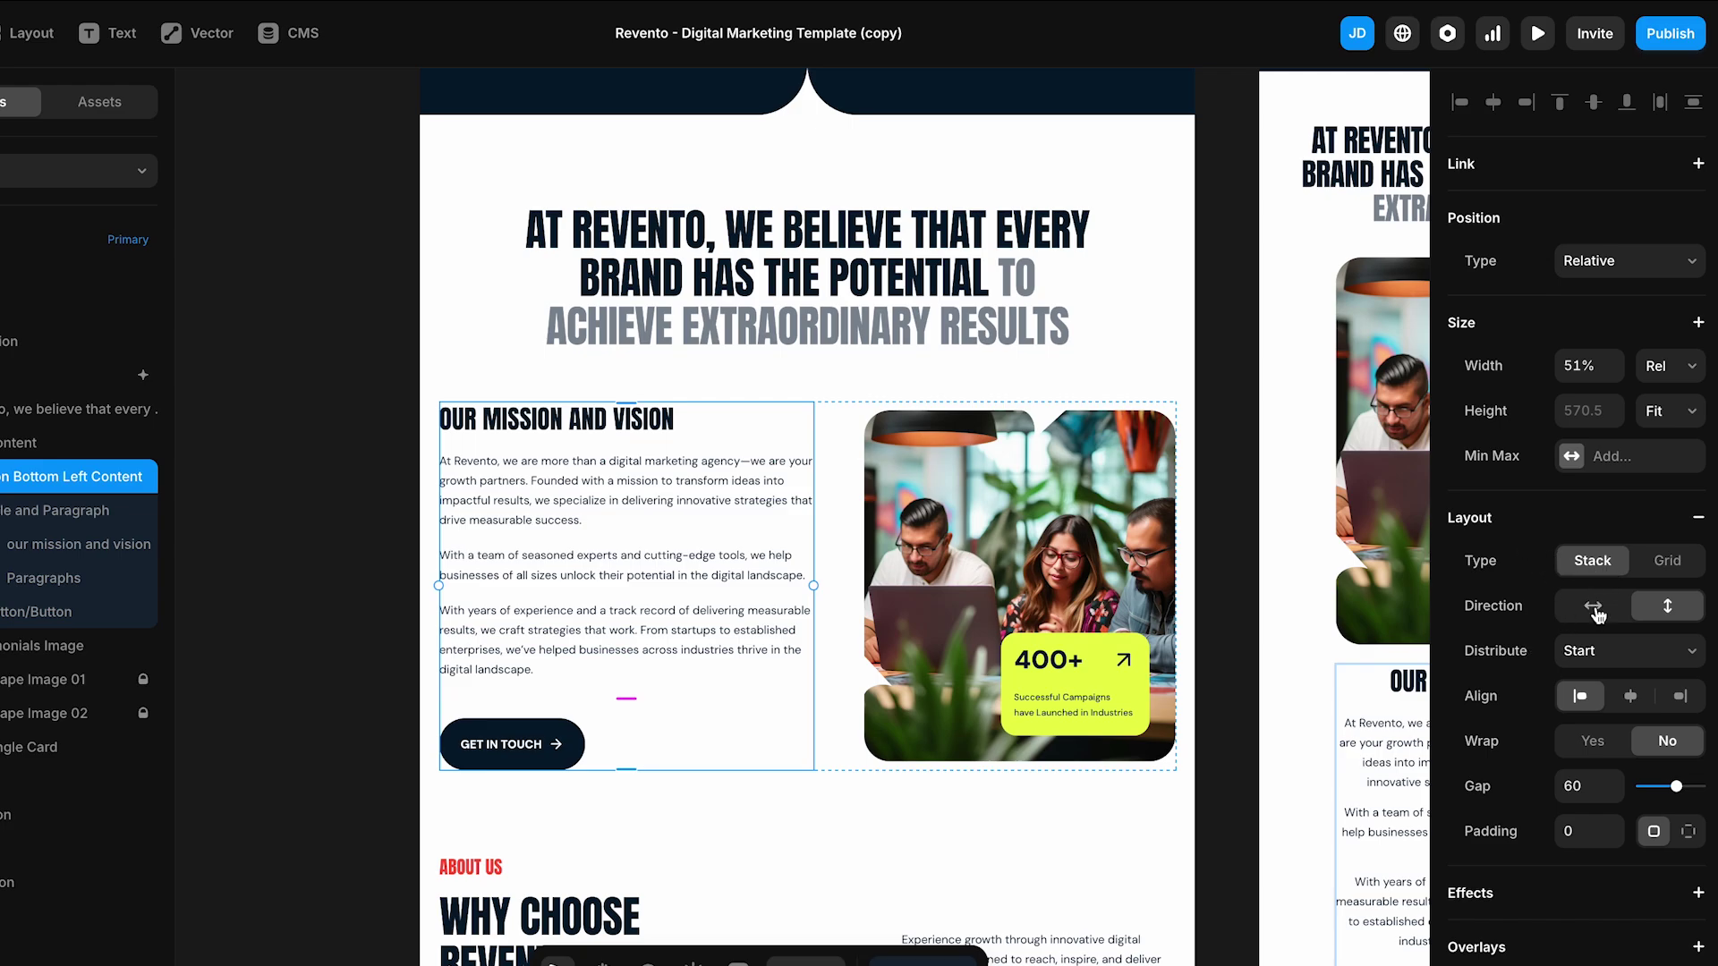
Switch the Bottom Content stack direction to horizontal
click(1596, 606)
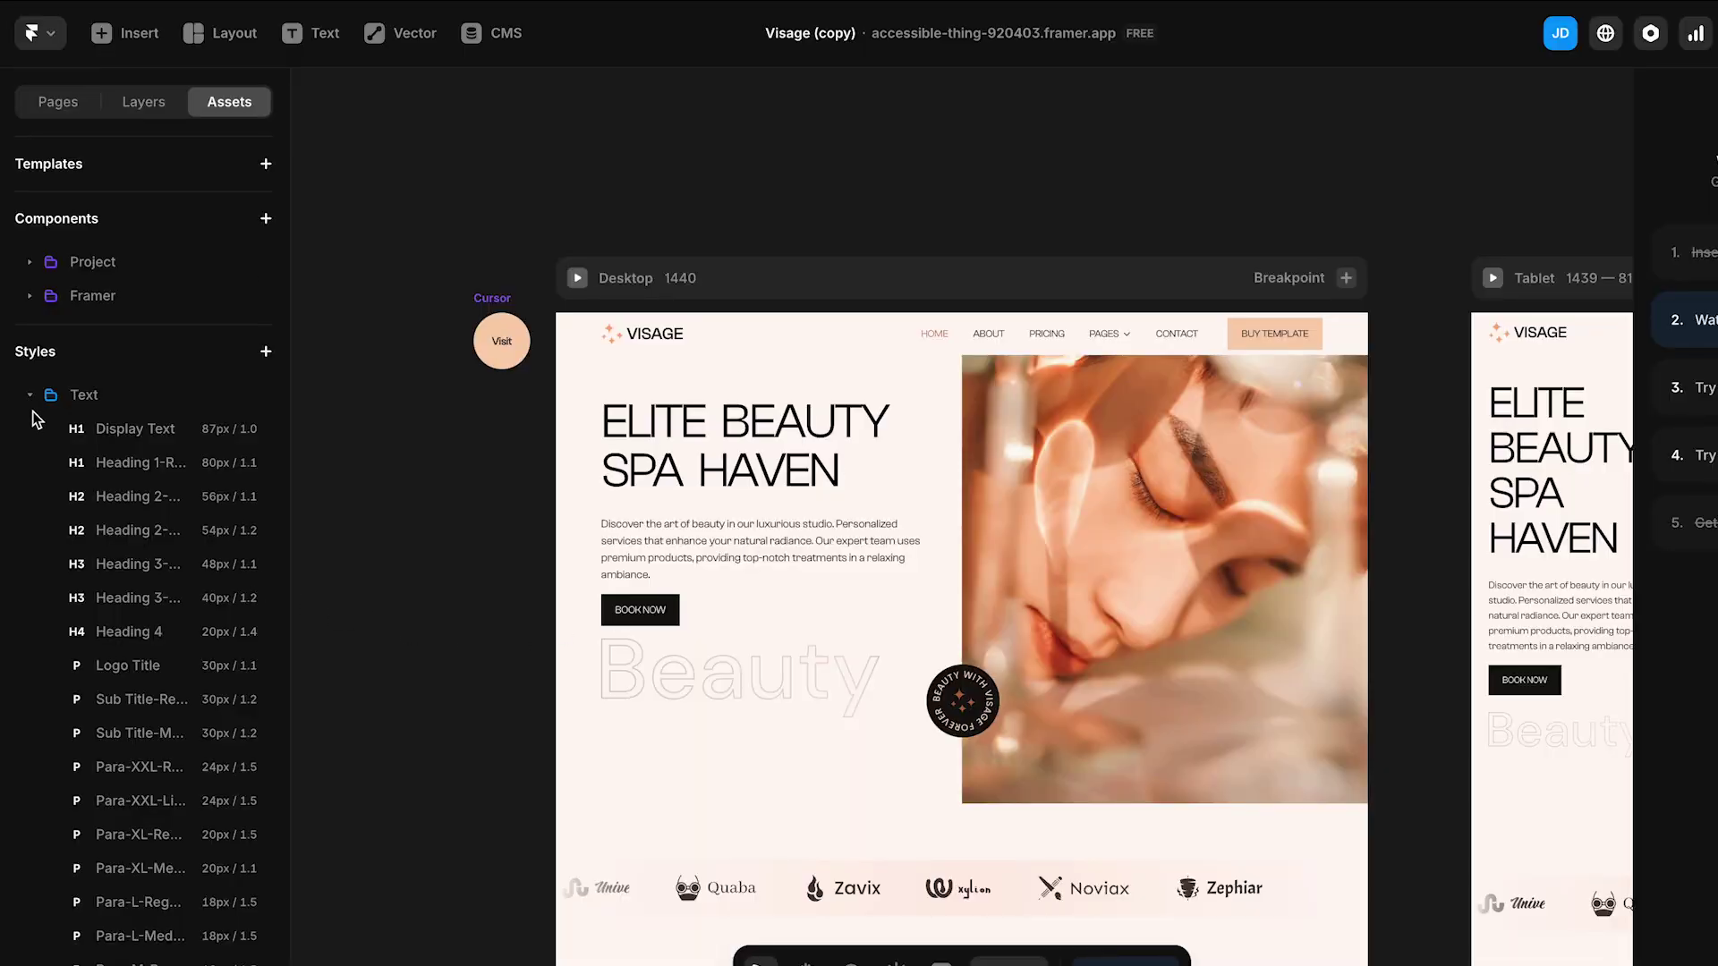
Add a Layer in View scroll animation to the Visage hero and review its Enter effect
scroll(188, 559, down, 3)
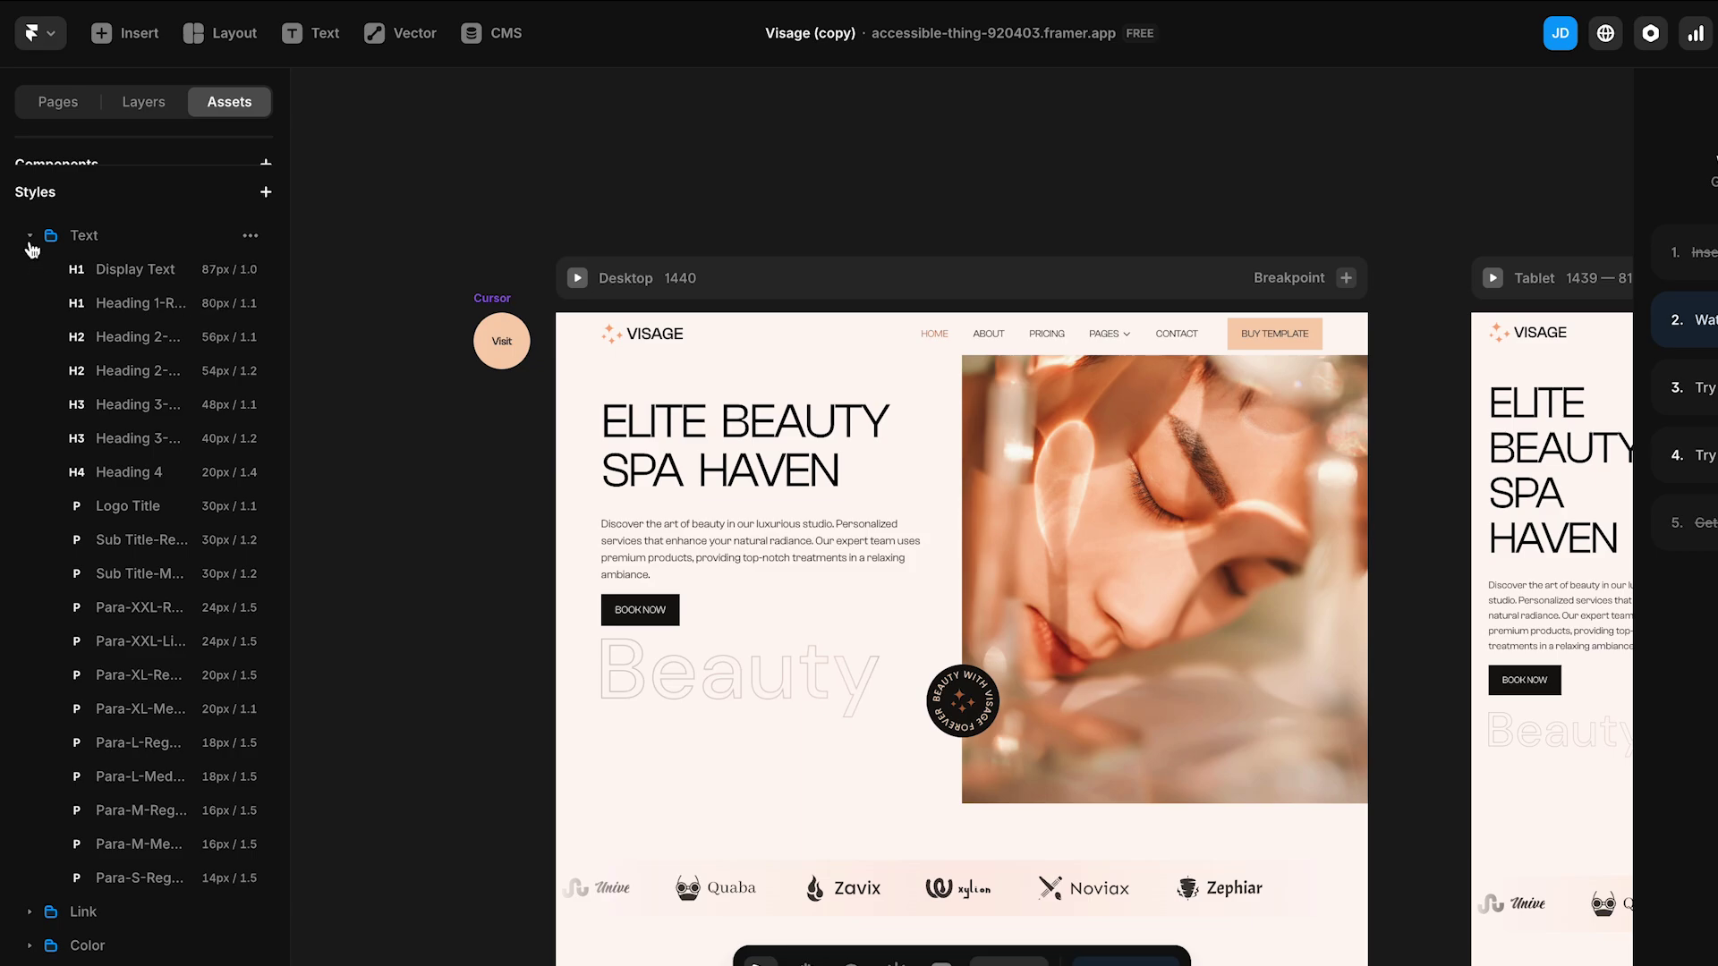
click(31, 427)
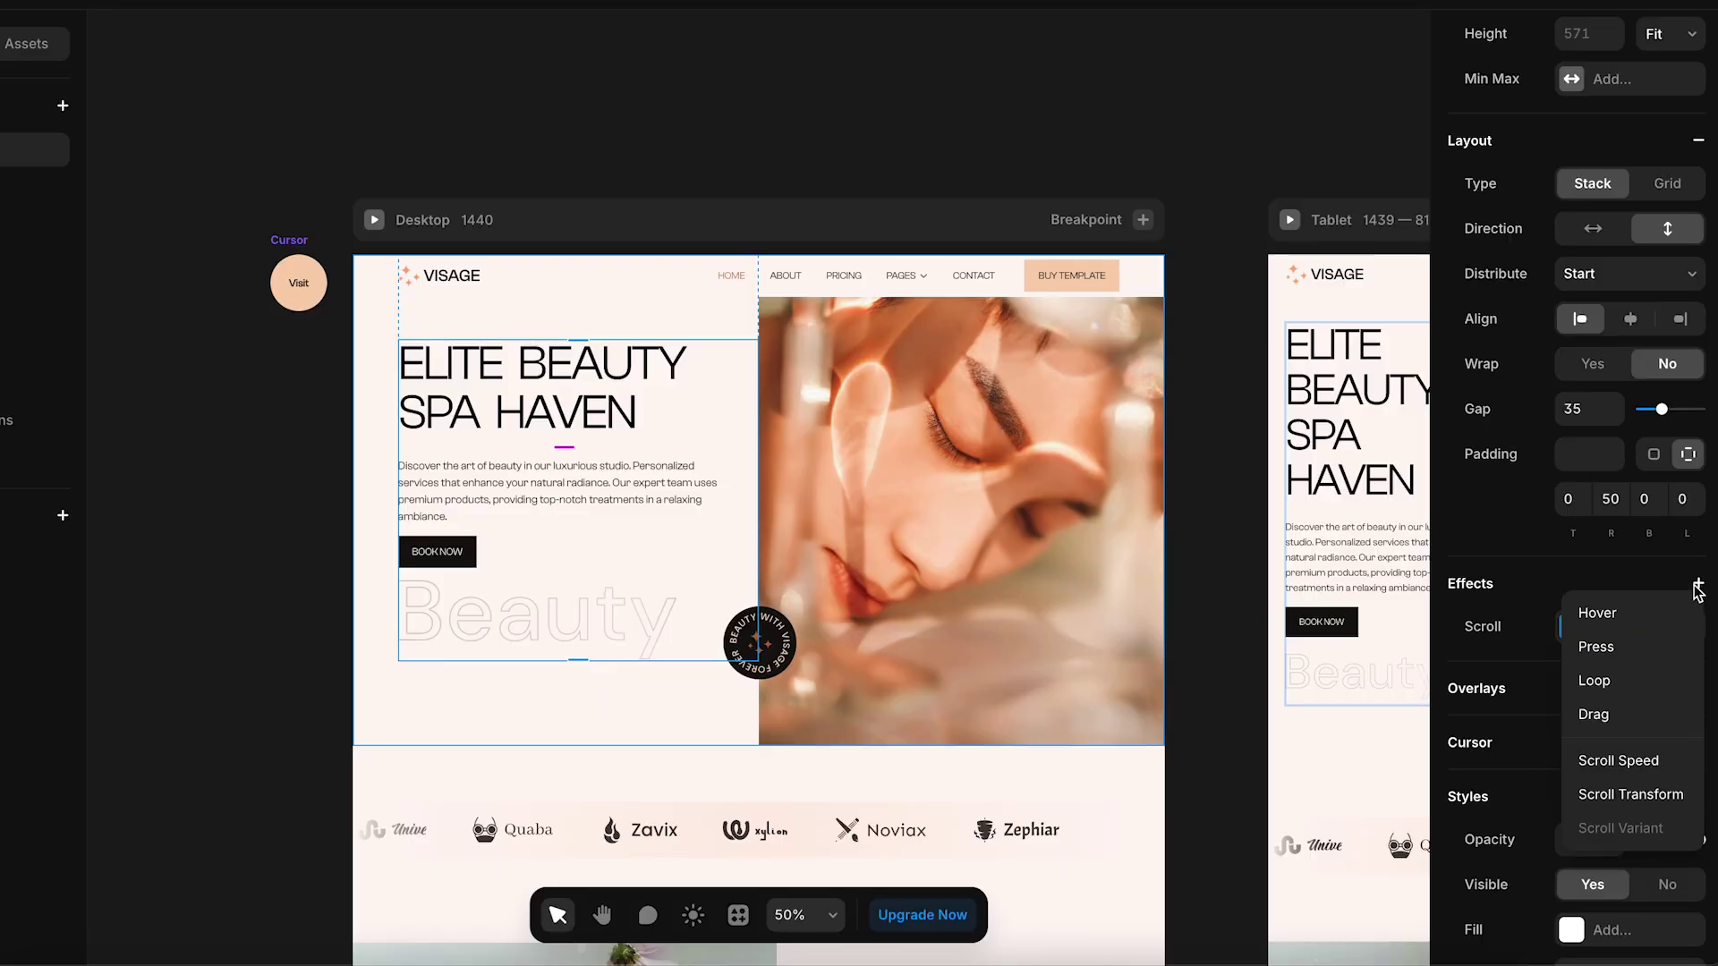
click(1626, 592)
click(1611, 629)
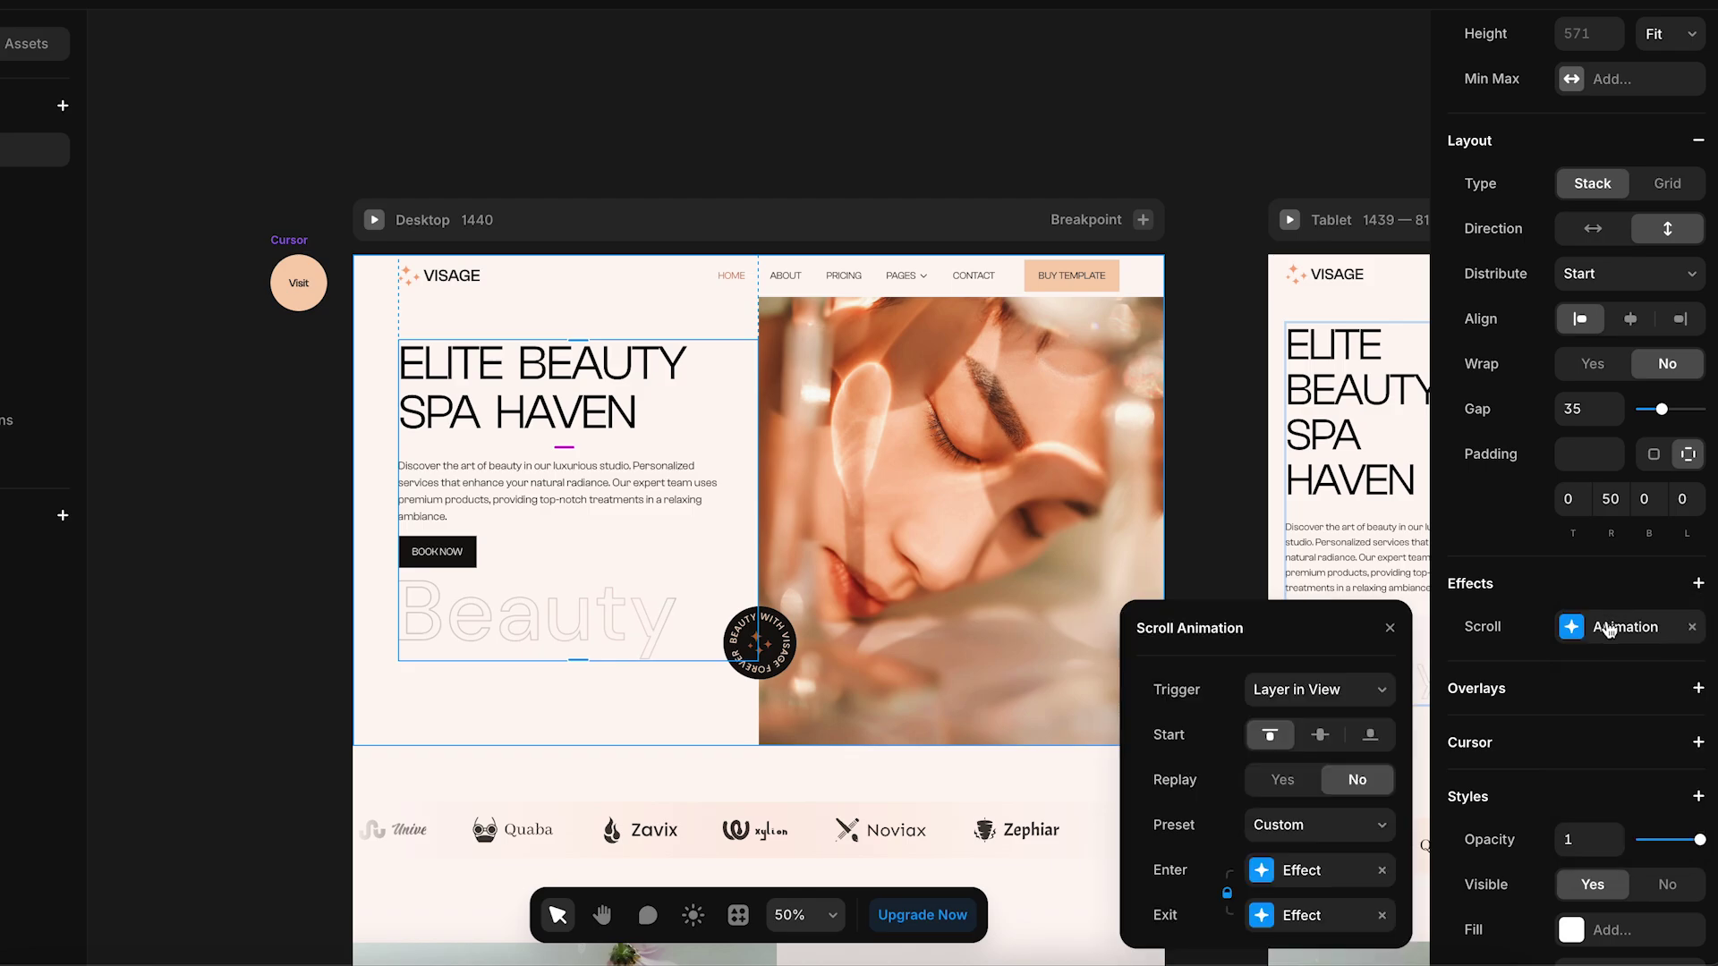
click(1283, 872)
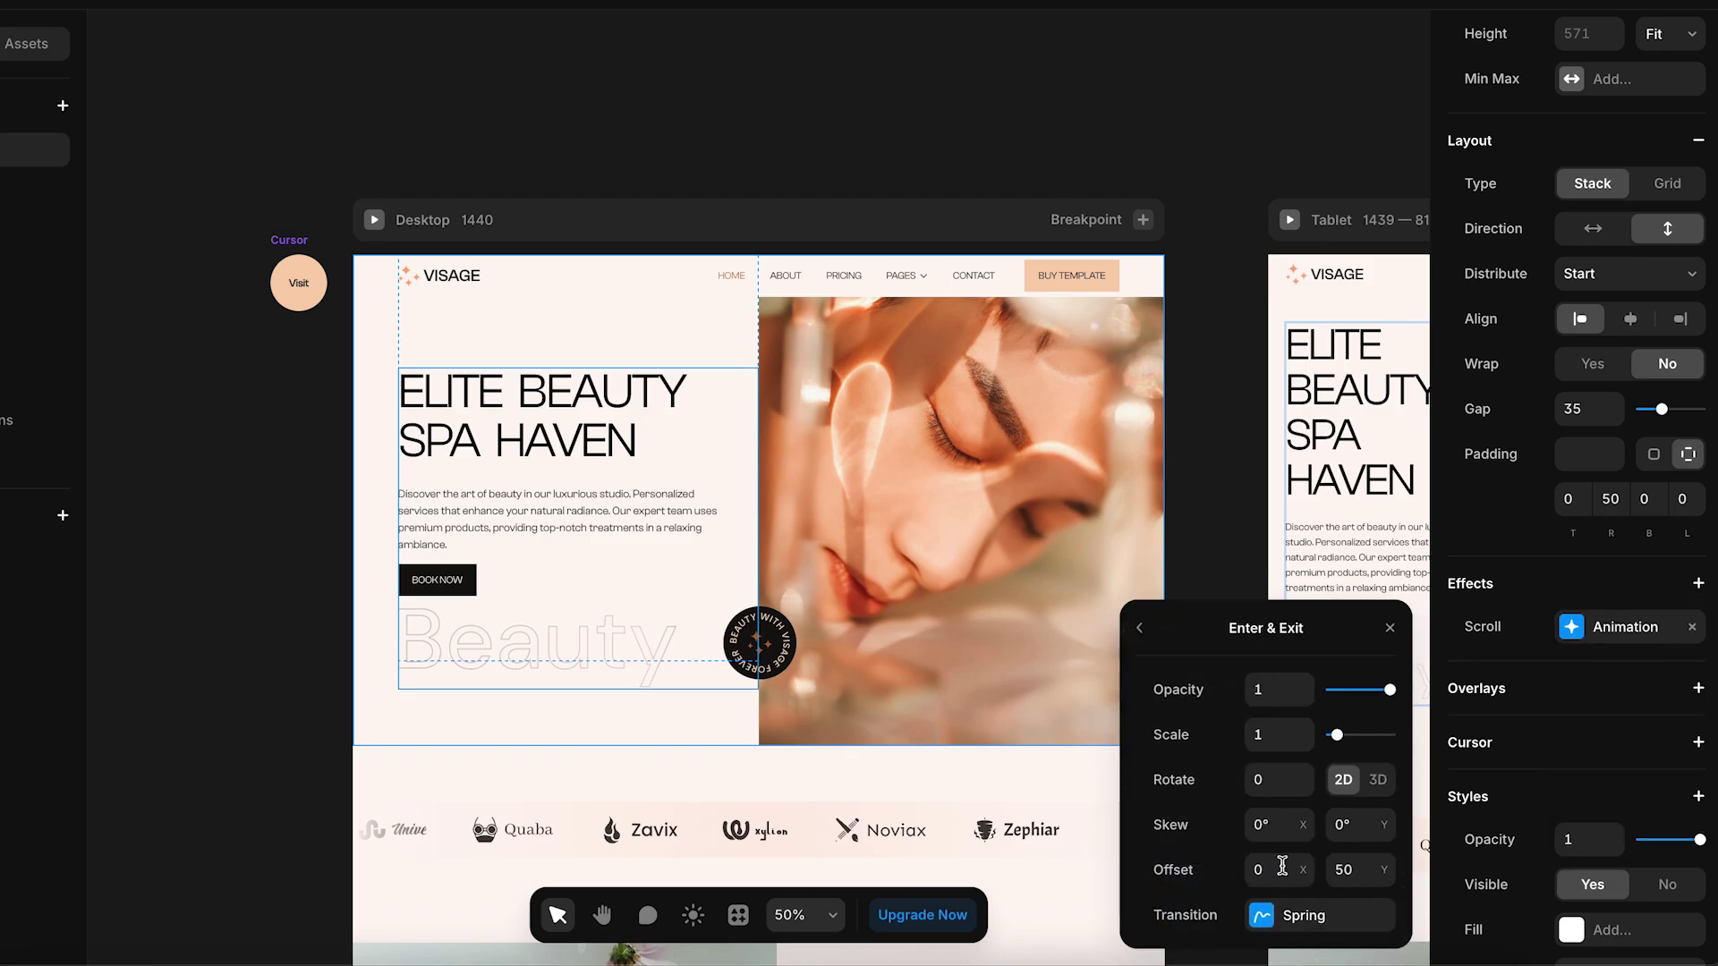
click(1143, 630)
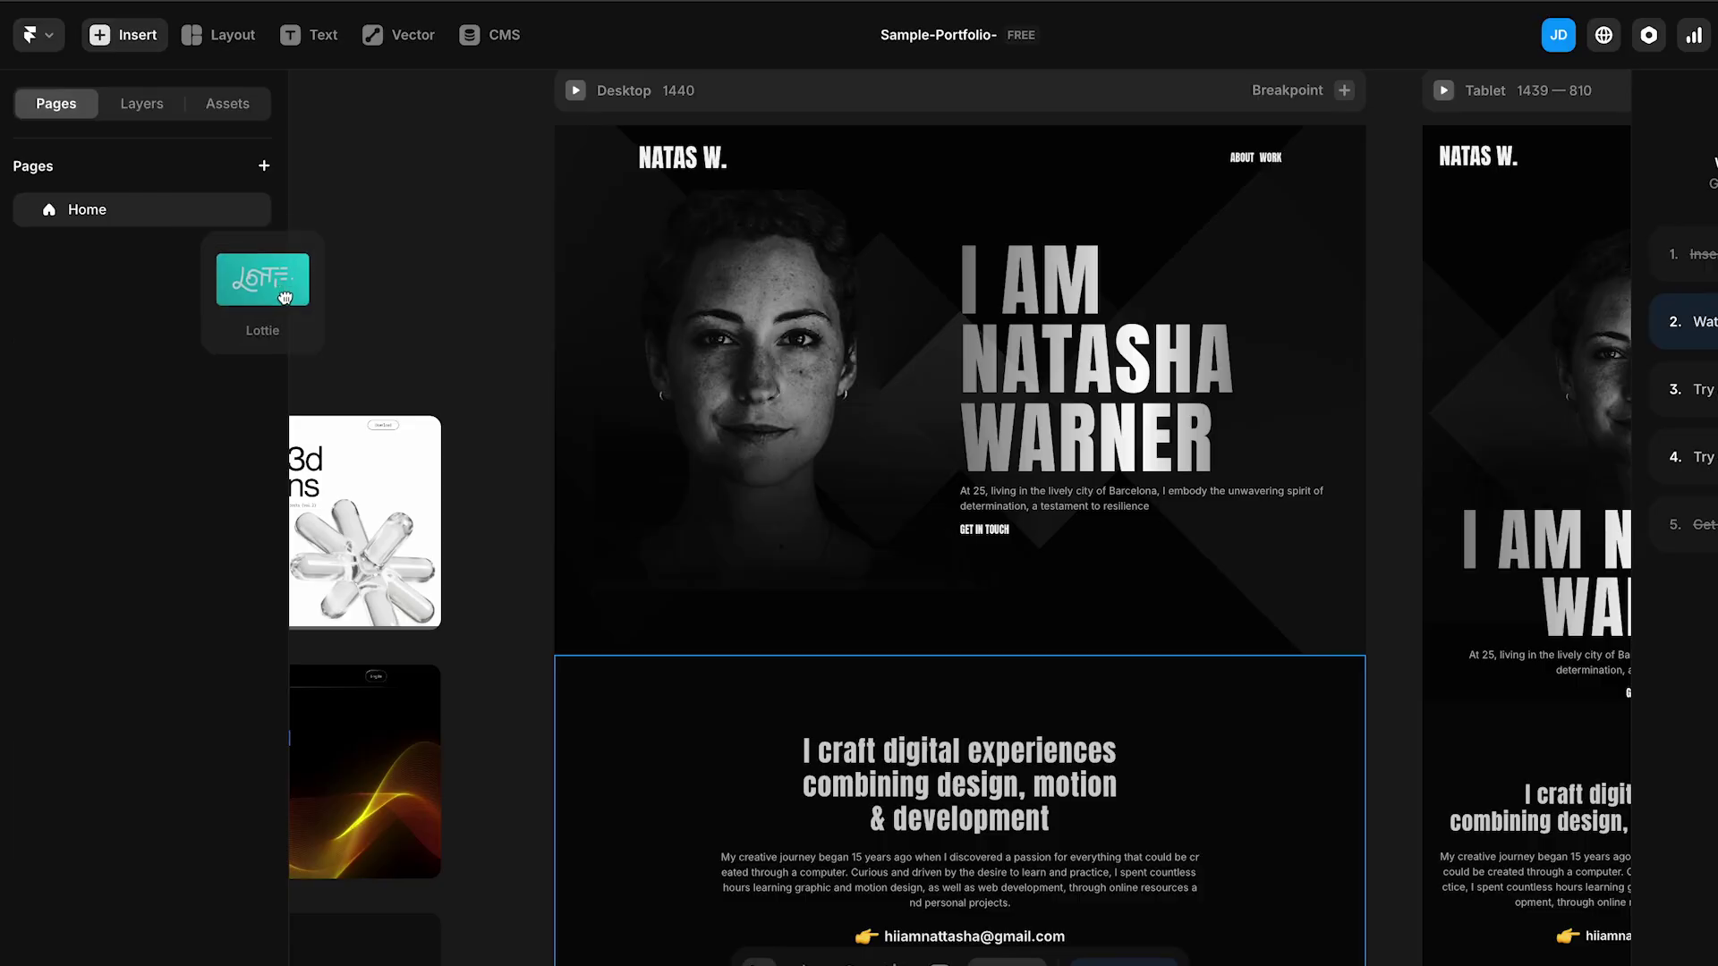
Place a Lottie animation asset below the hero on the Sample-Portfolio Desktop frame
drag(260, 295, 842, 655)
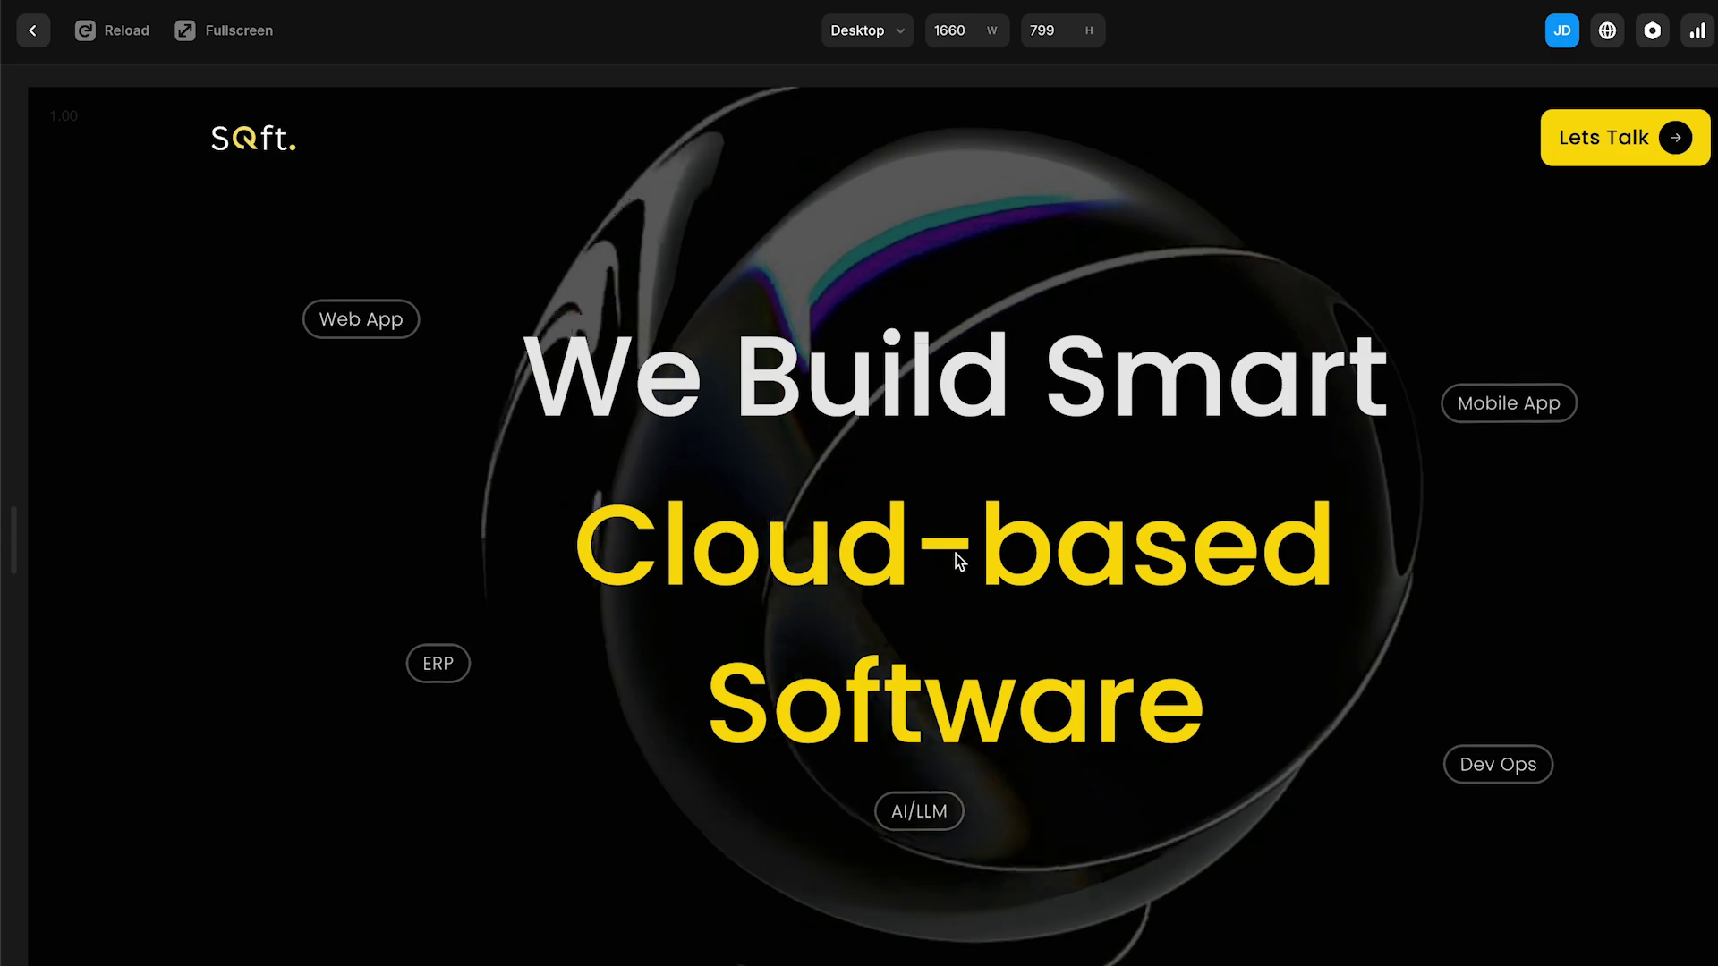
scroll(955, 554, down, 5)
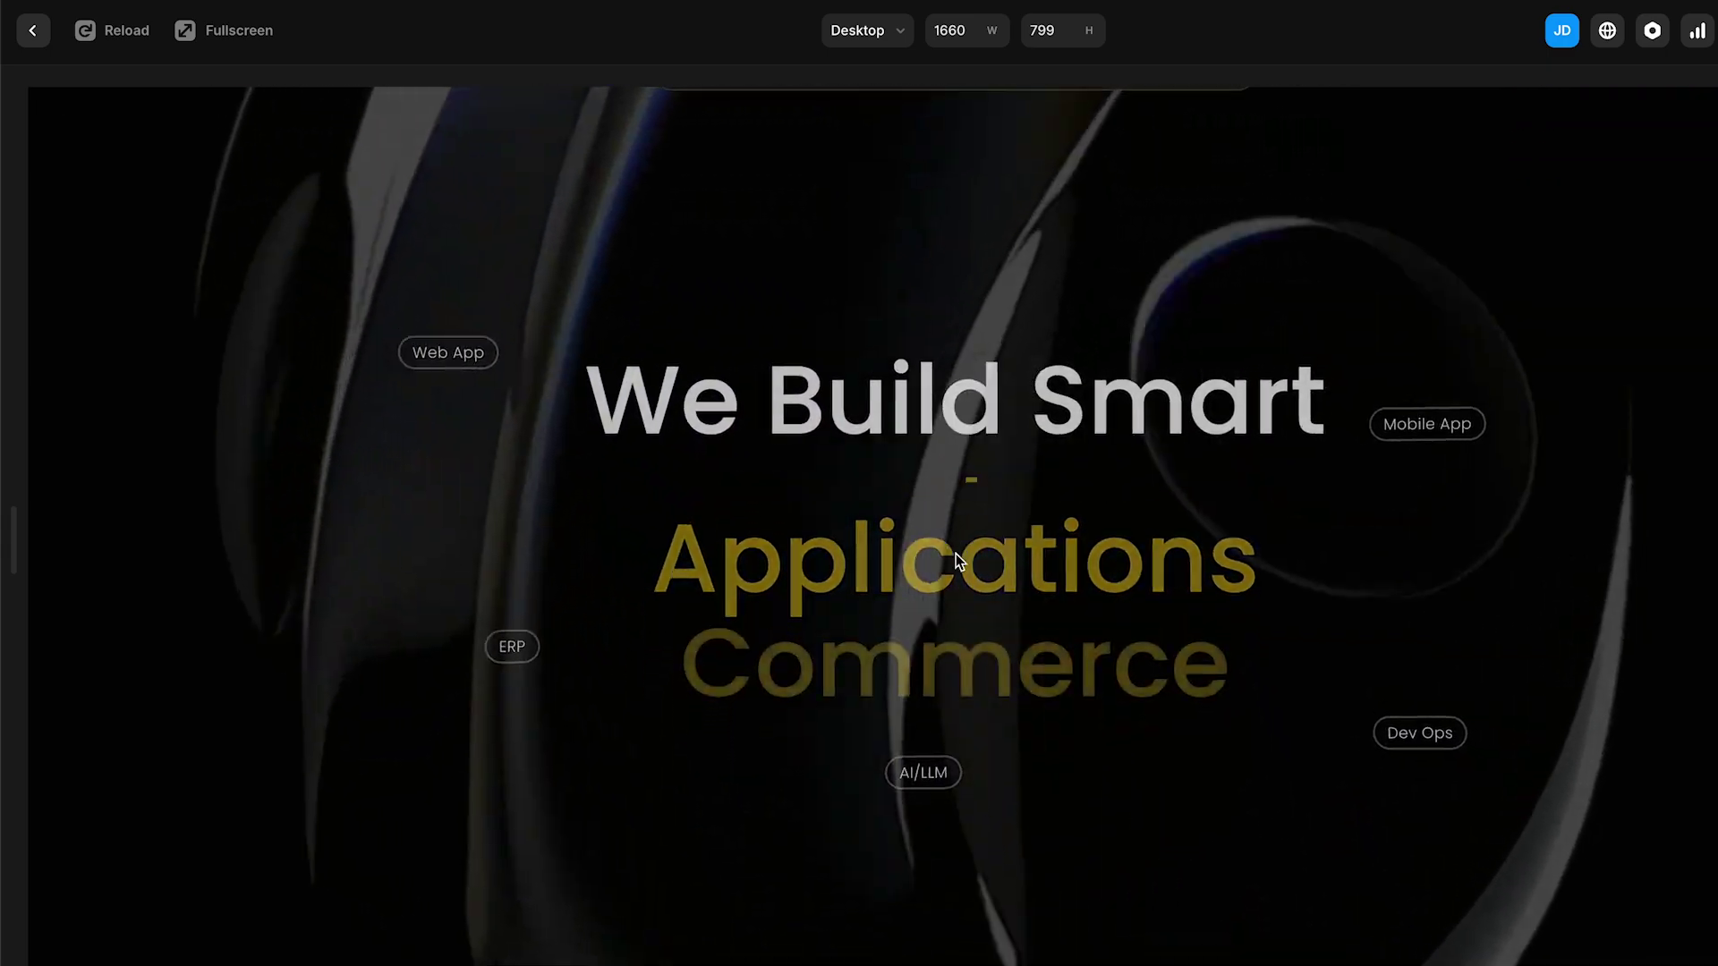
scroll(956, 559, down, 3)
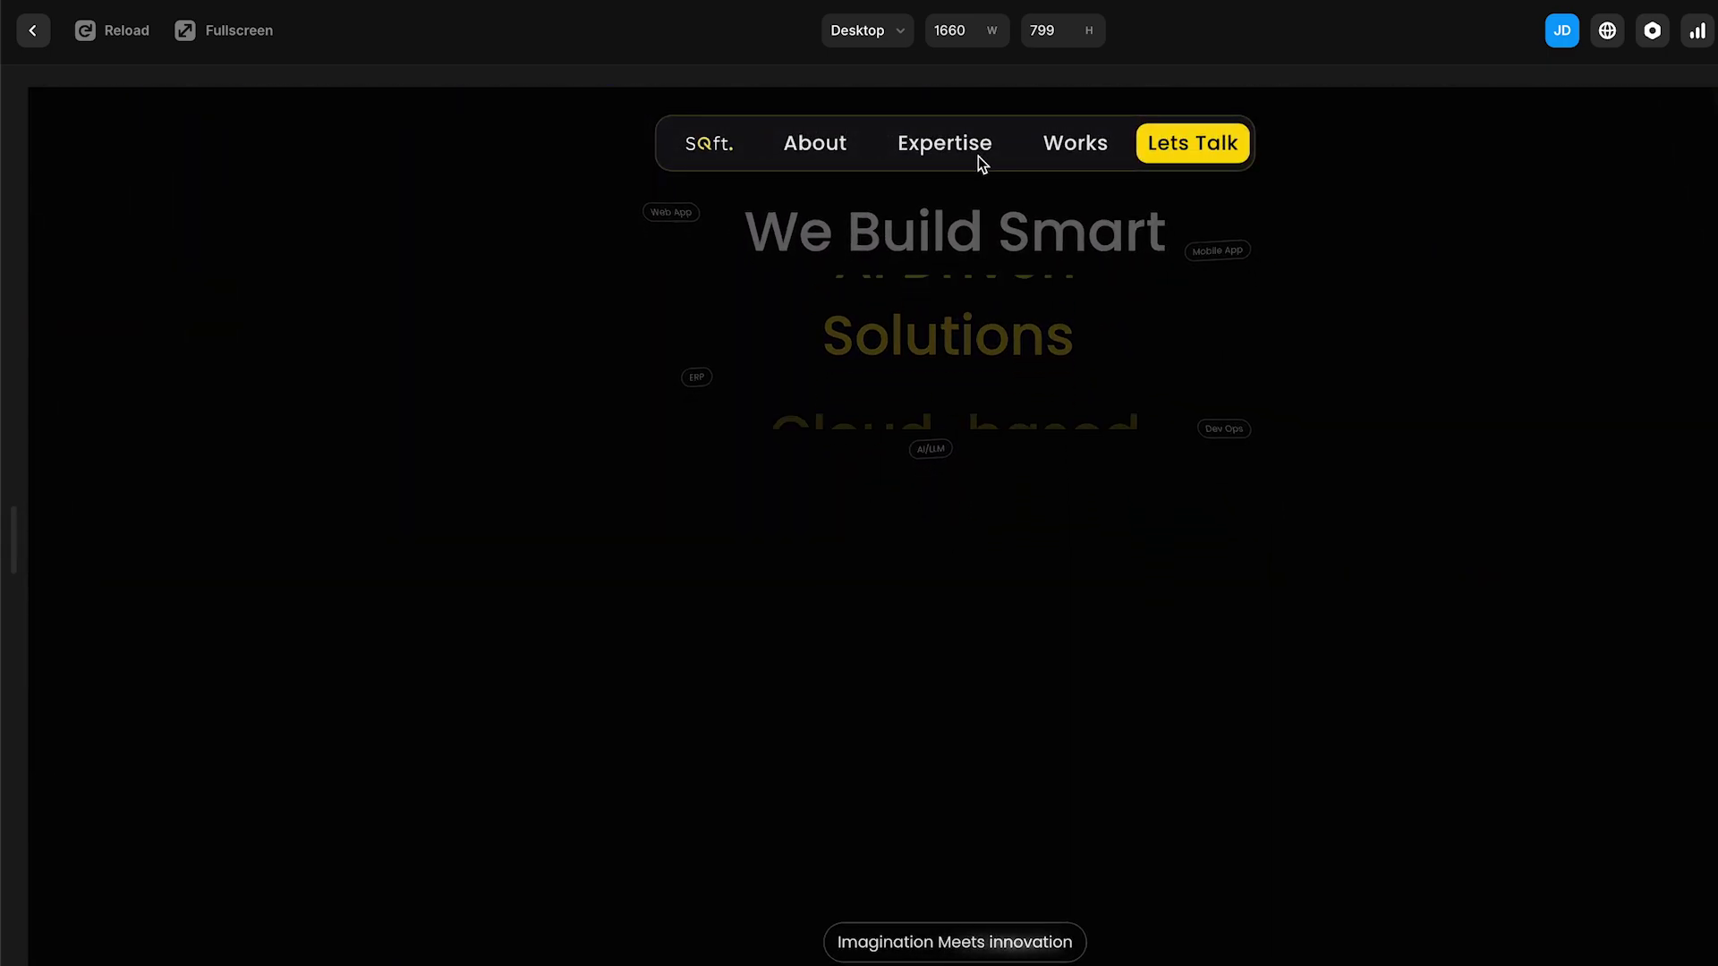
scroll(979, 156, down, 3)
scroll(935, 285, down, 2)
scroll(972, 184, down, 3)
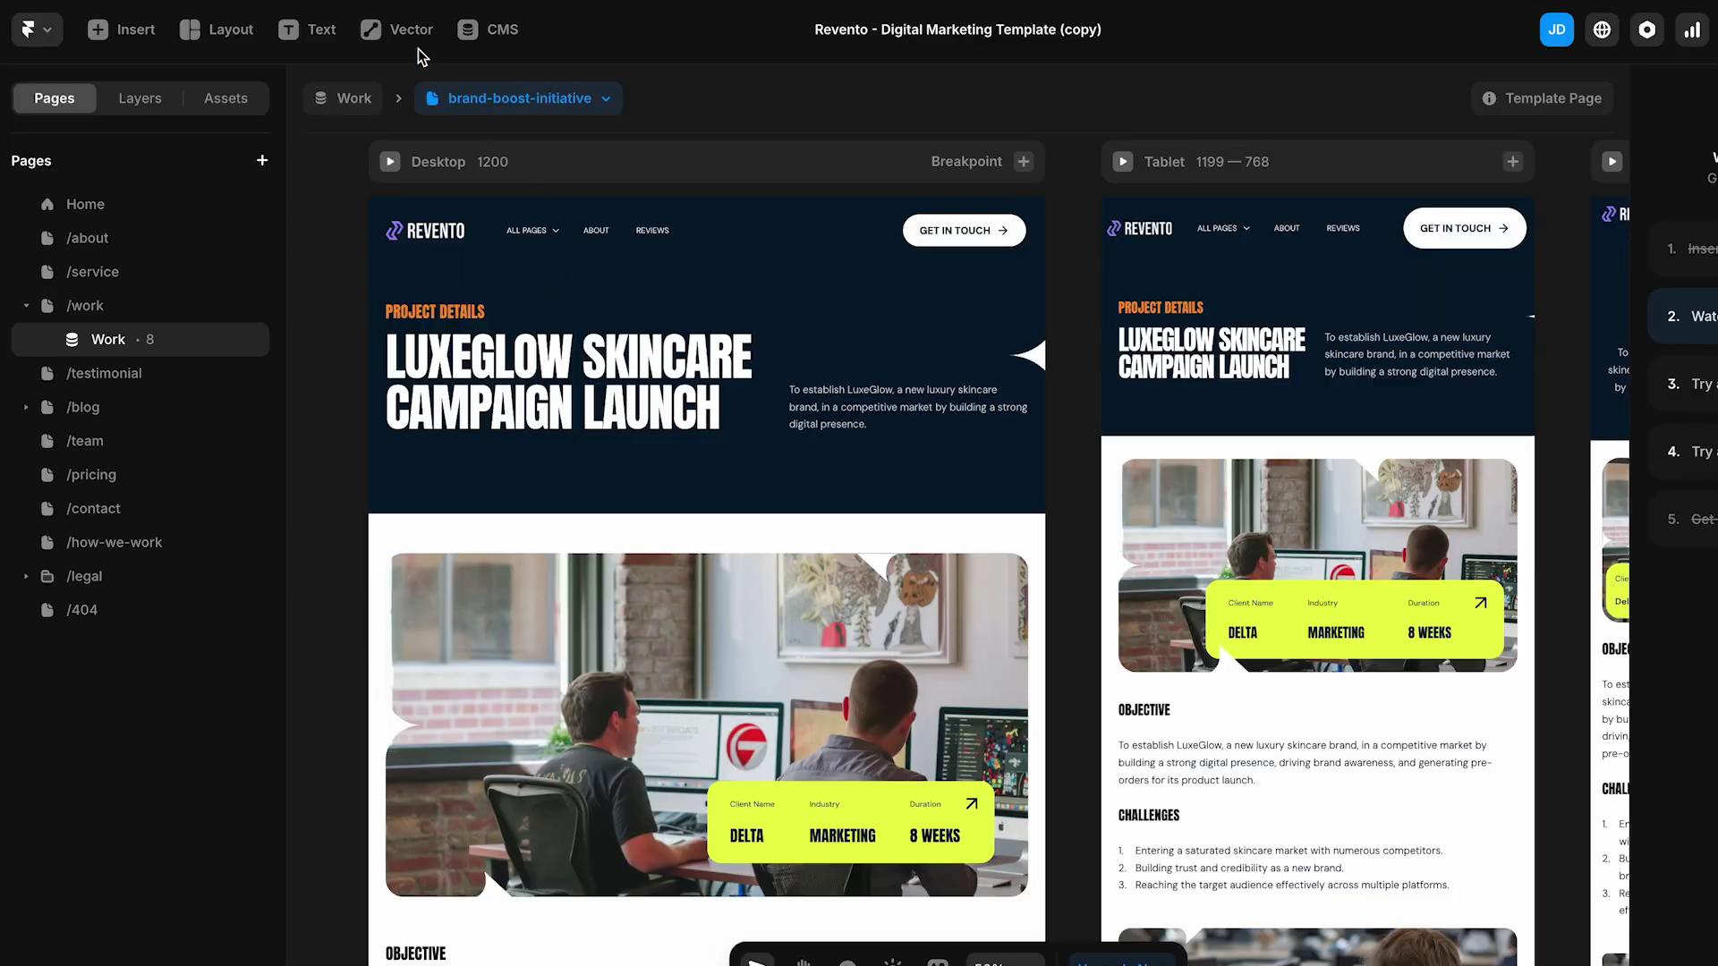
Review the Brand Boost Initiative entry in the CMS Work collection, then return to canvas
click(487, 36)
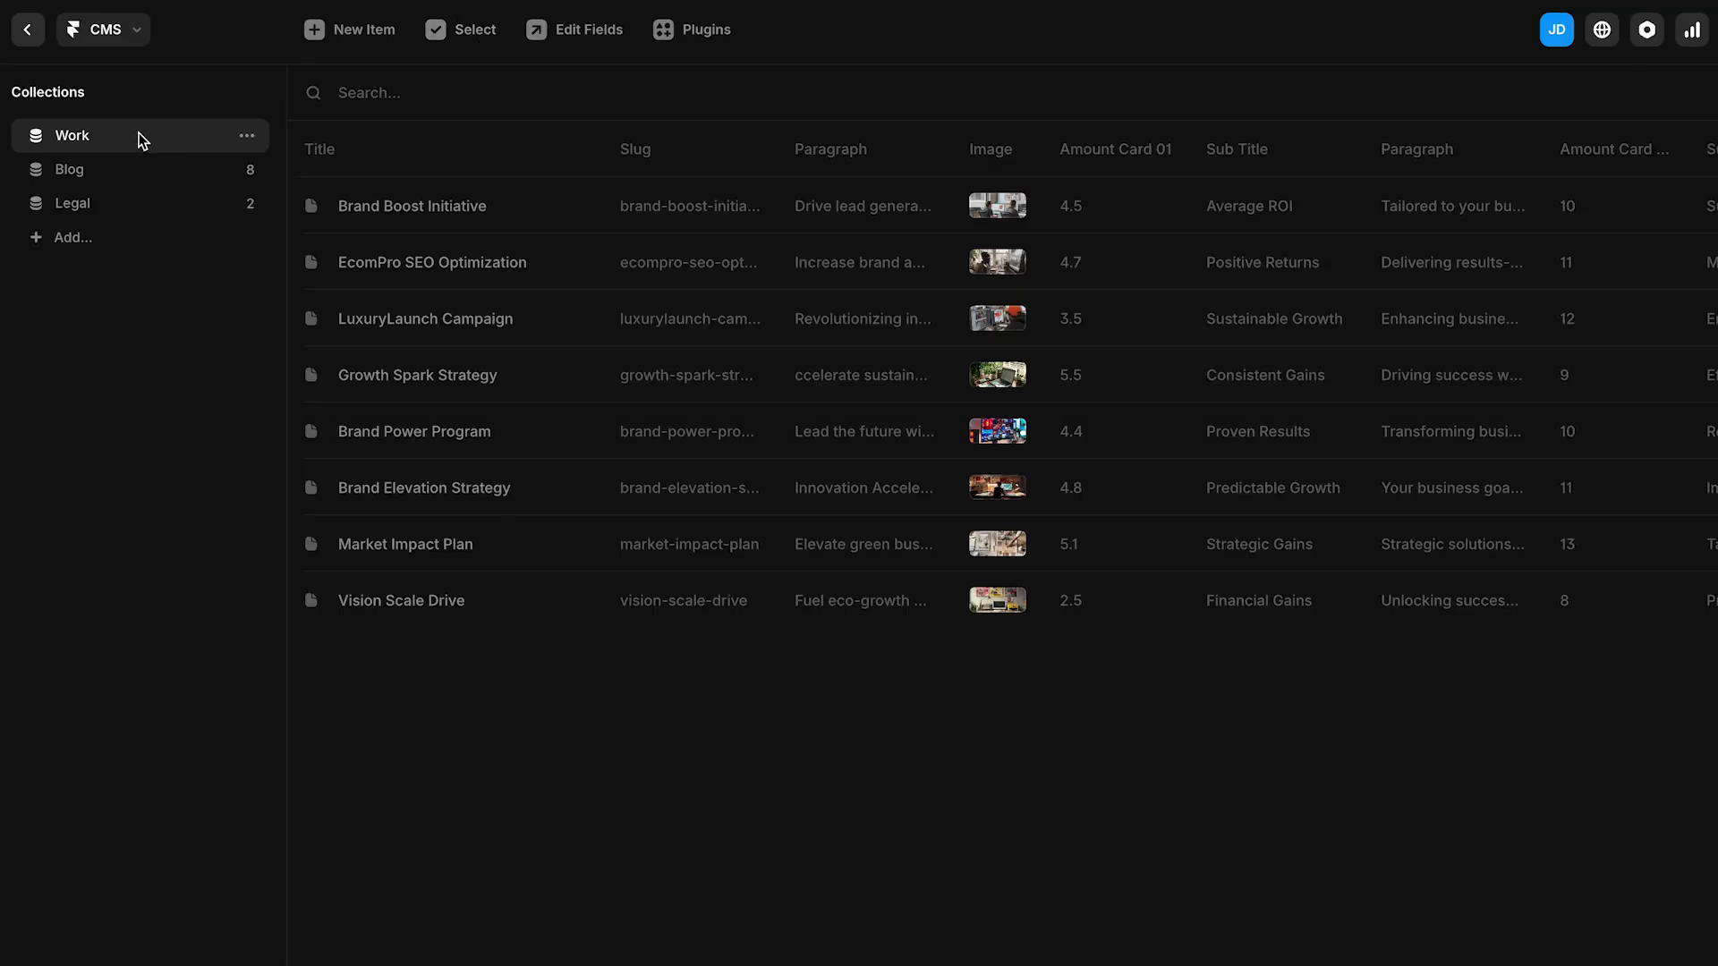
click(444, 215)
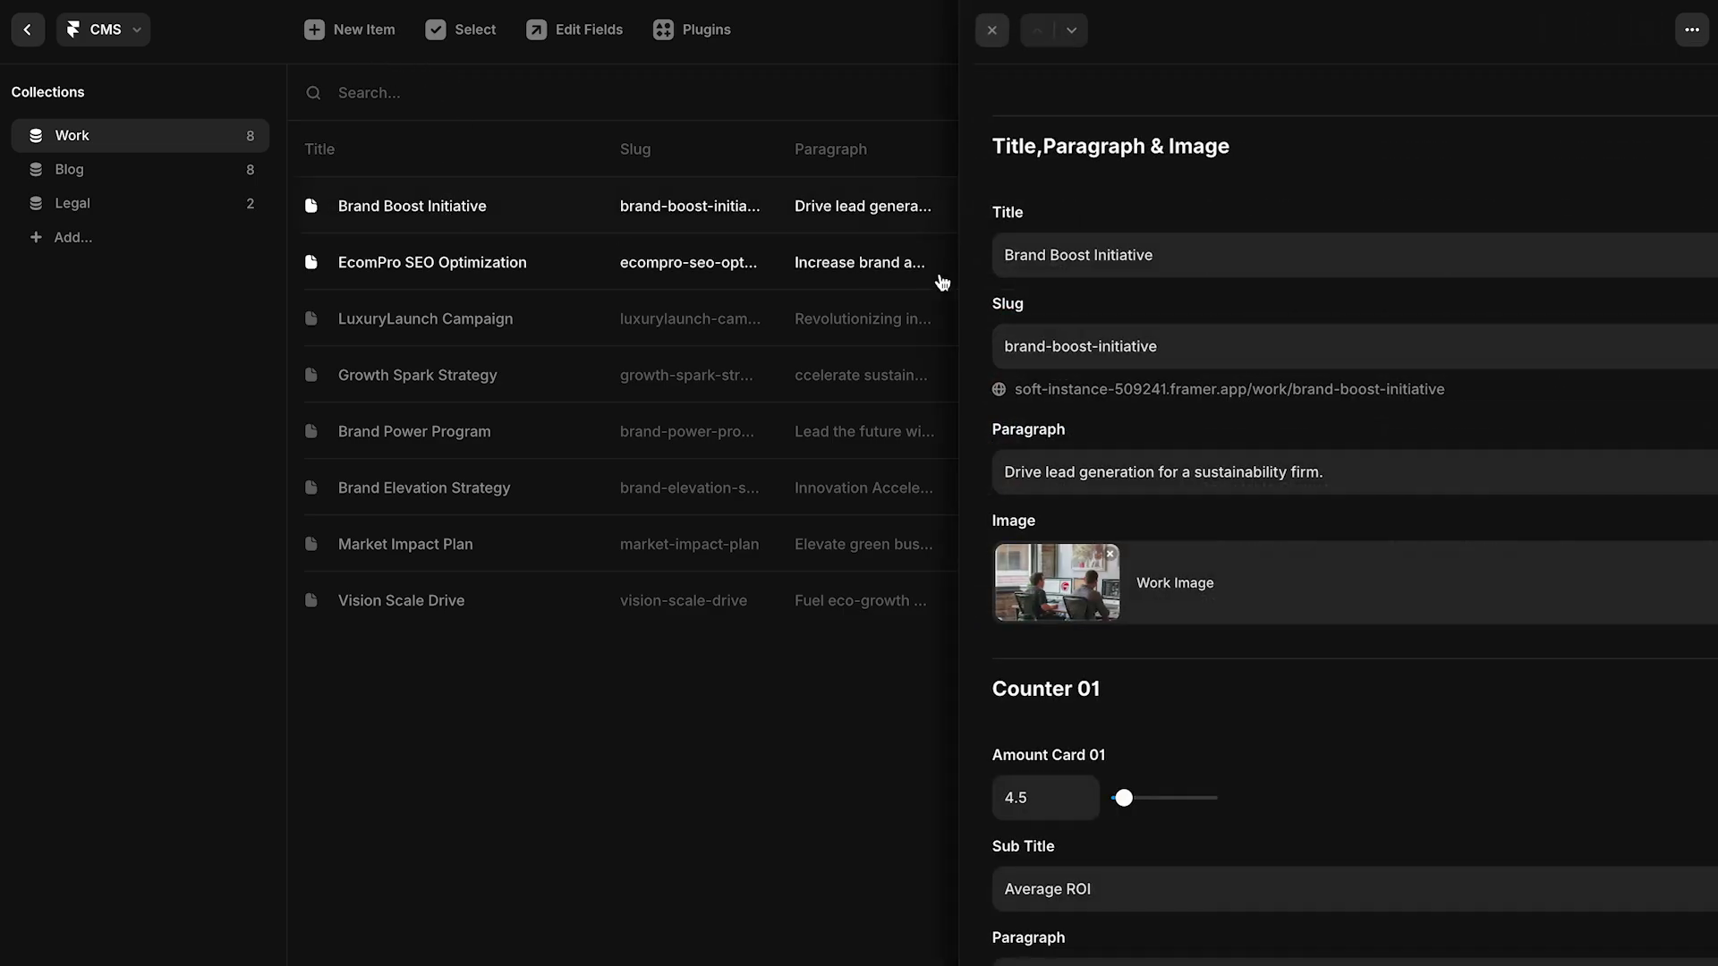
scroll(1161, 728, down, 8)
scroll(1151, 706, up, 8)
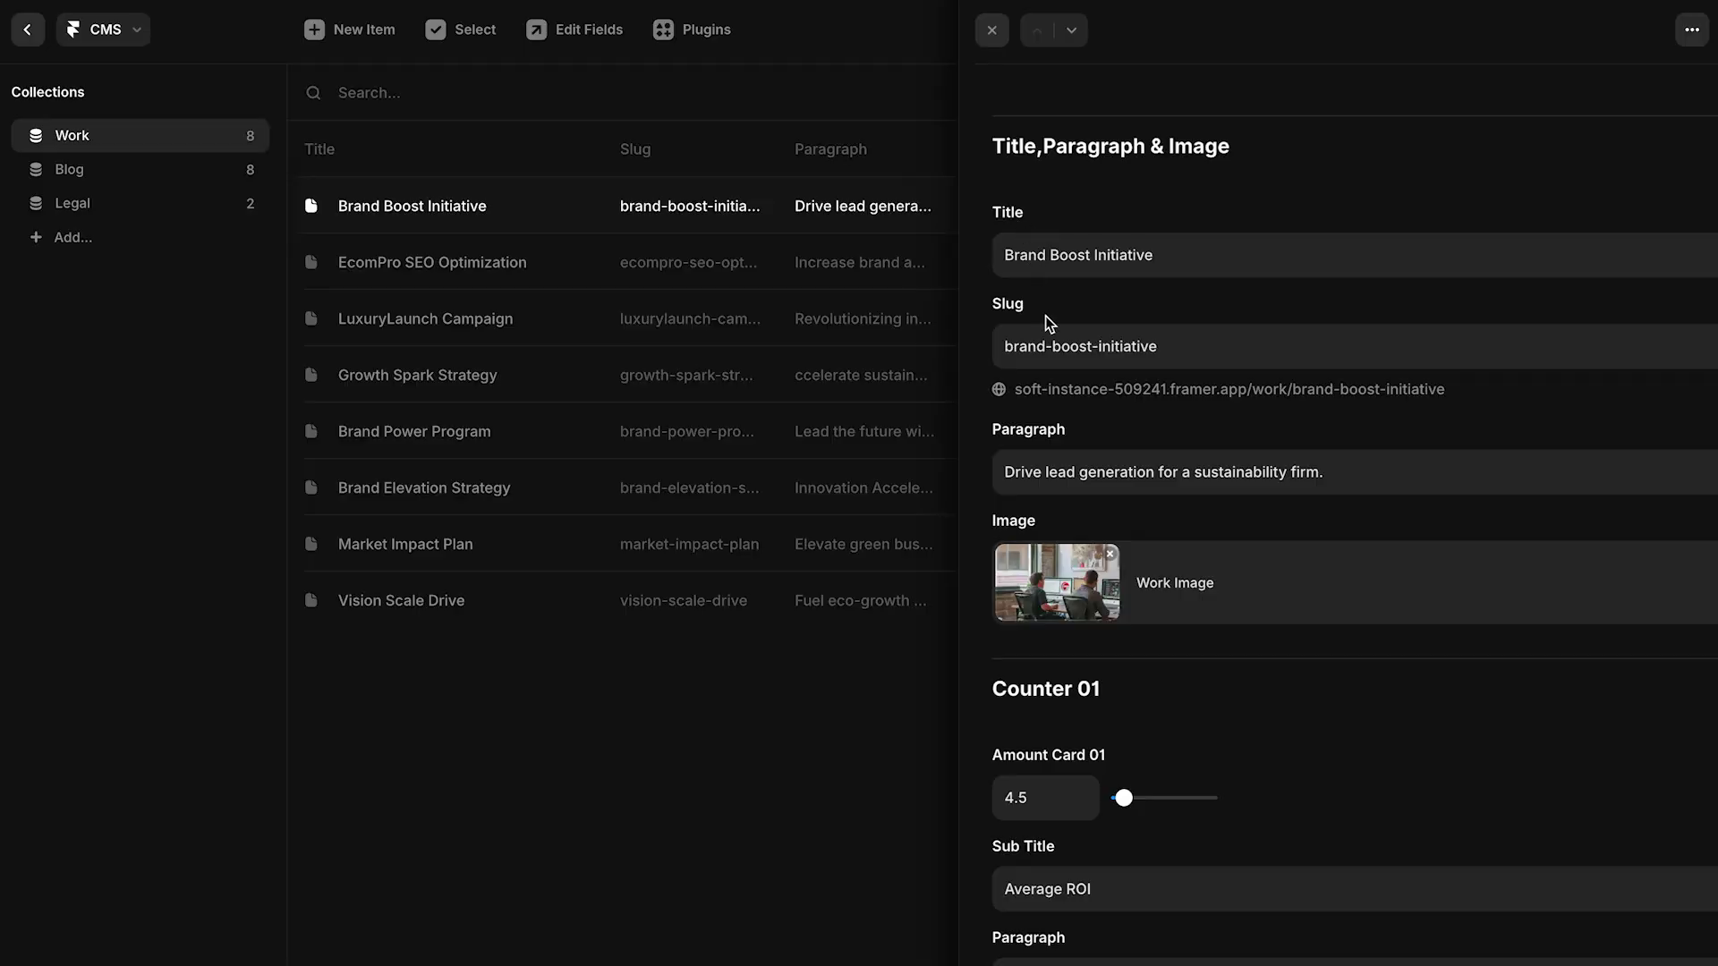
click(27, 34)
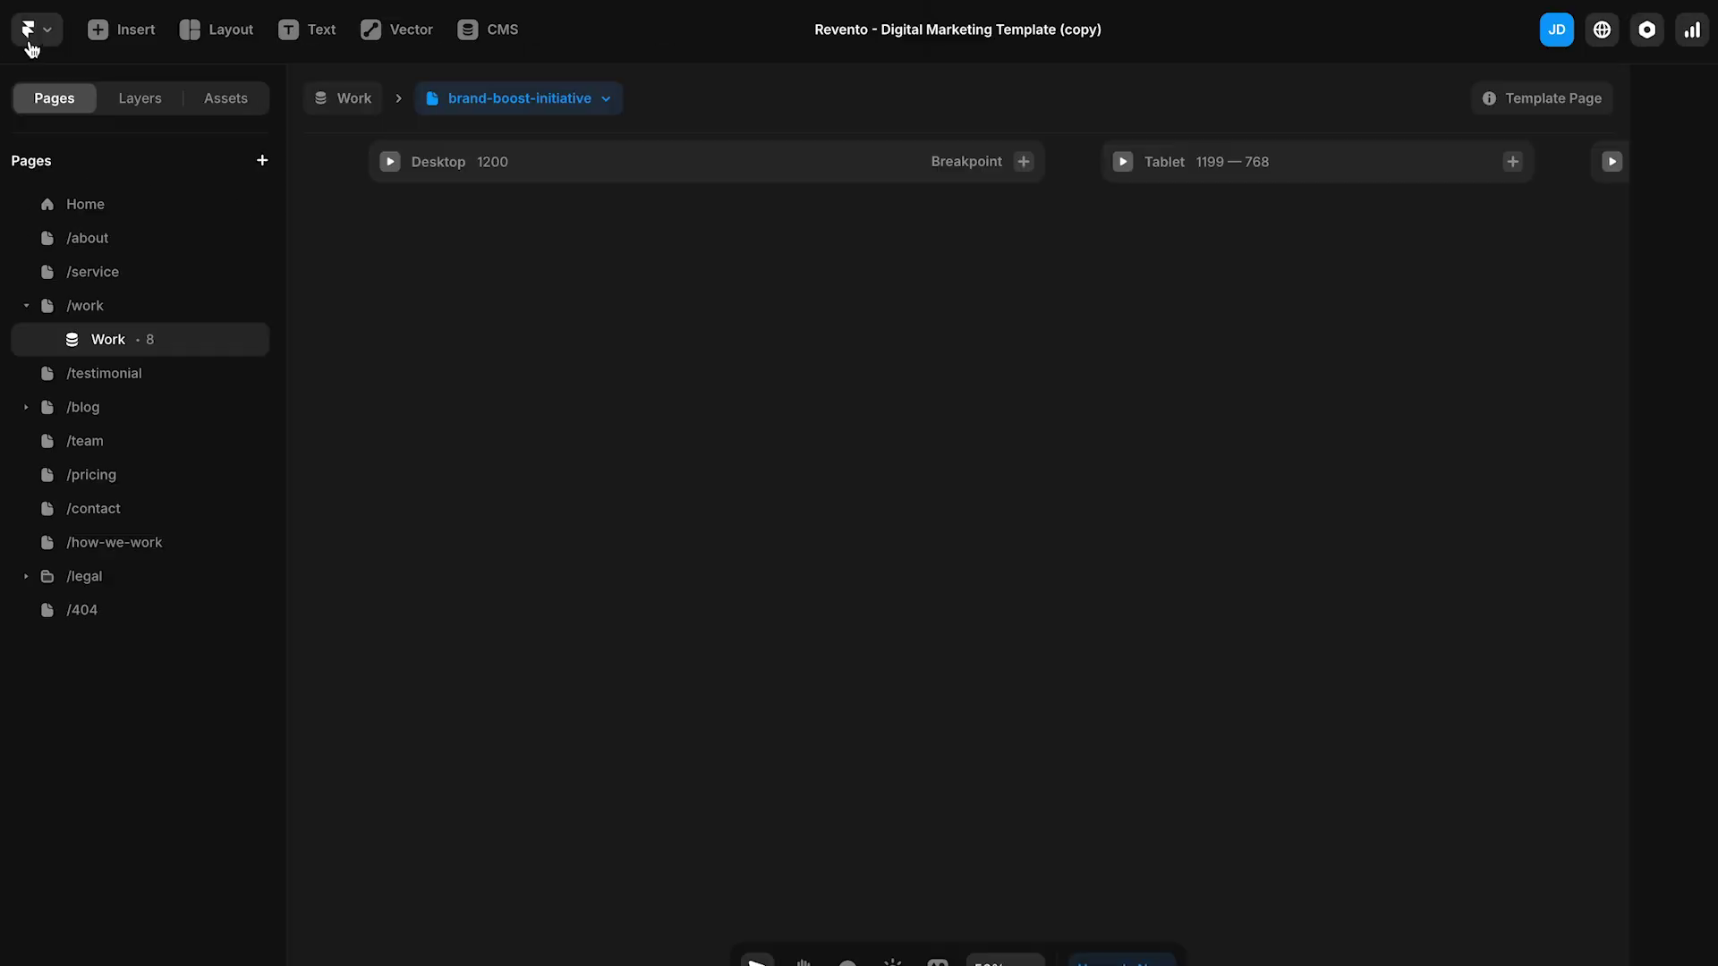
Preview the Work page with luxurylaunch-campaign, ecompro-seo-optimization, then market-impact-plan items
click(499, 100)
click(530, 208)
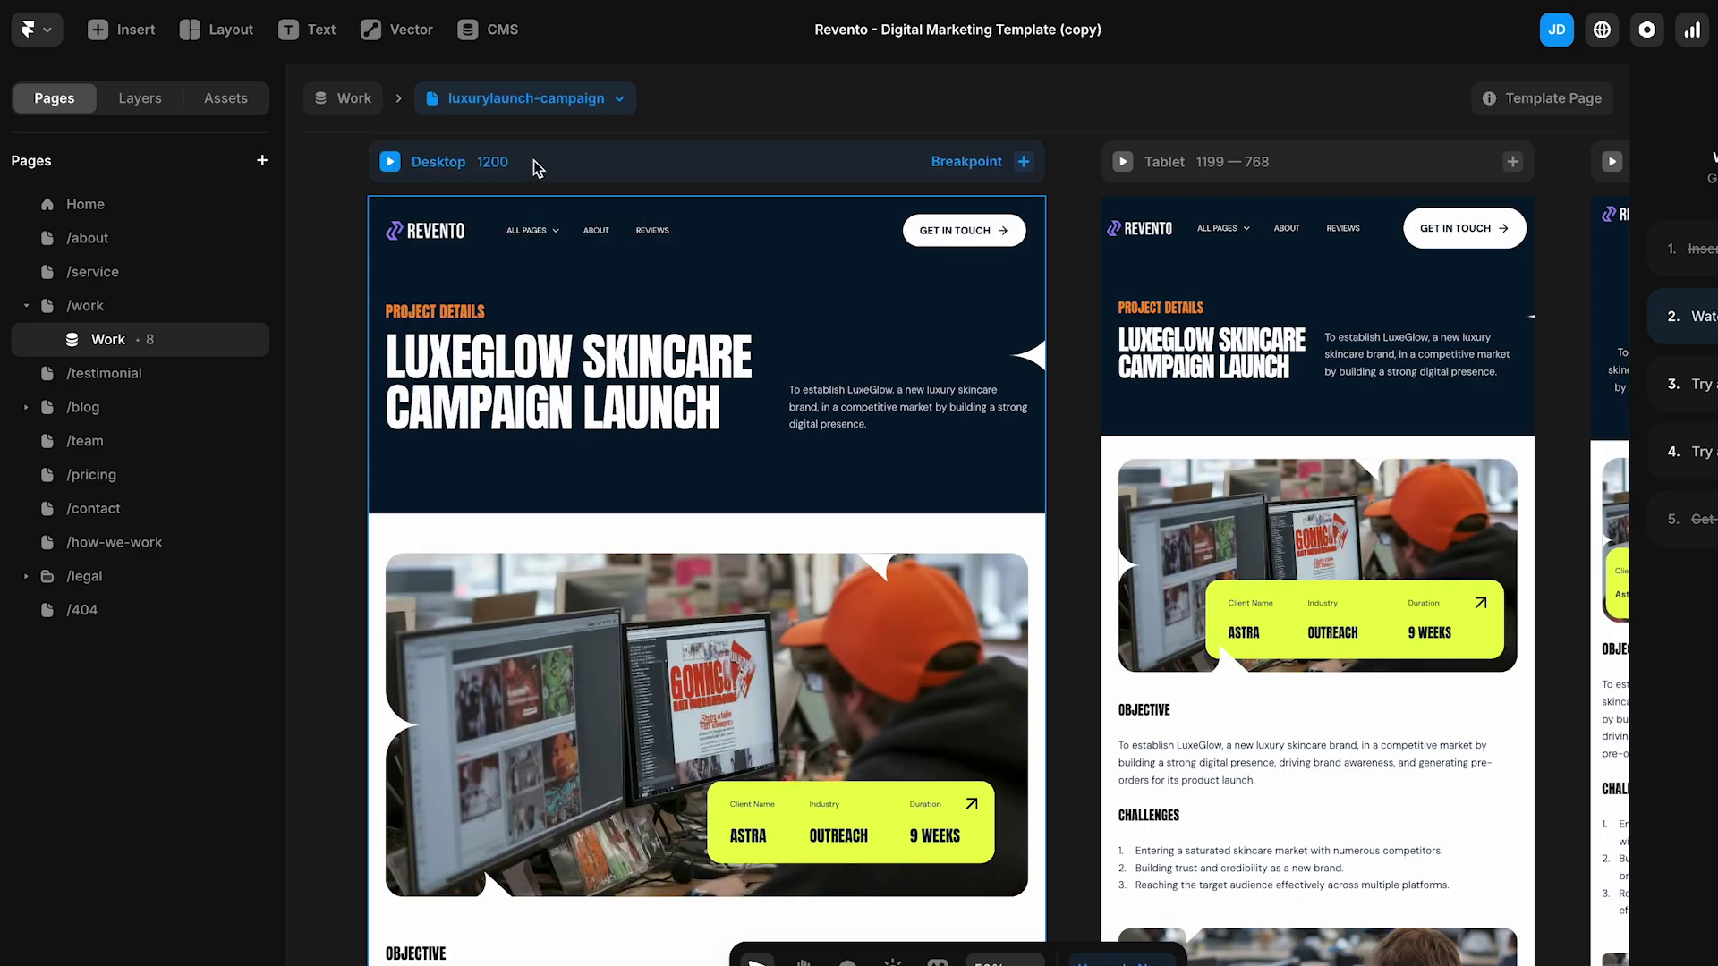
click(538, 107)
click(560, 175)
click(550, 99)
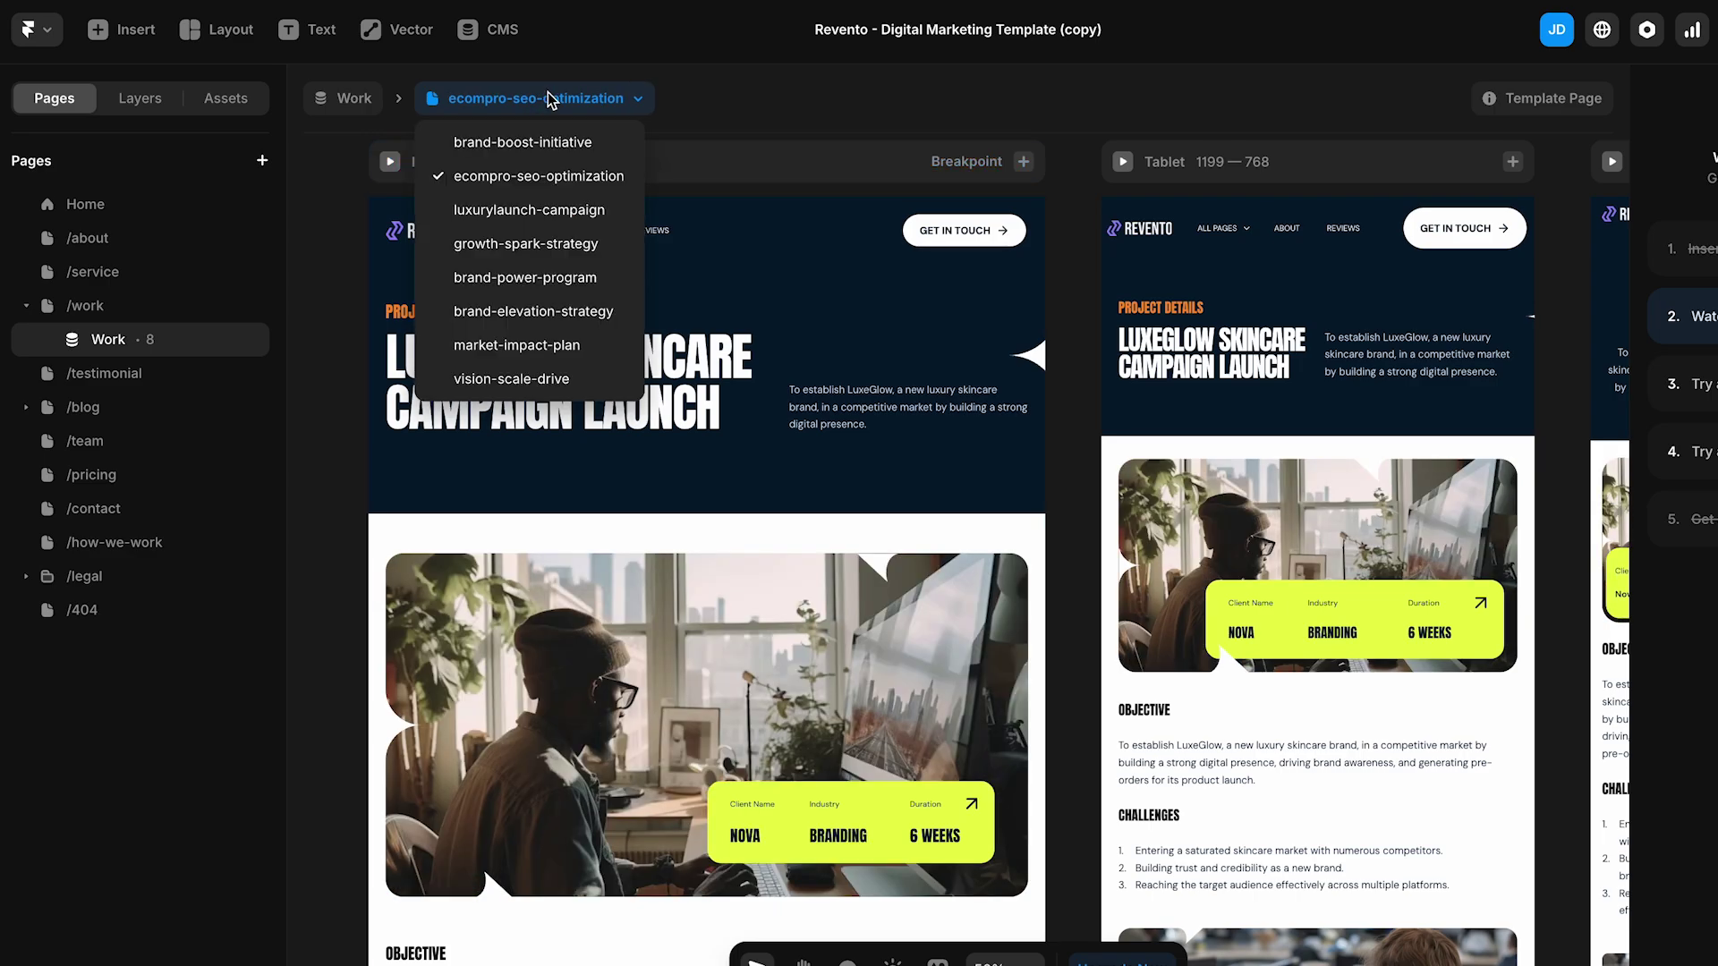
click(569, 347)
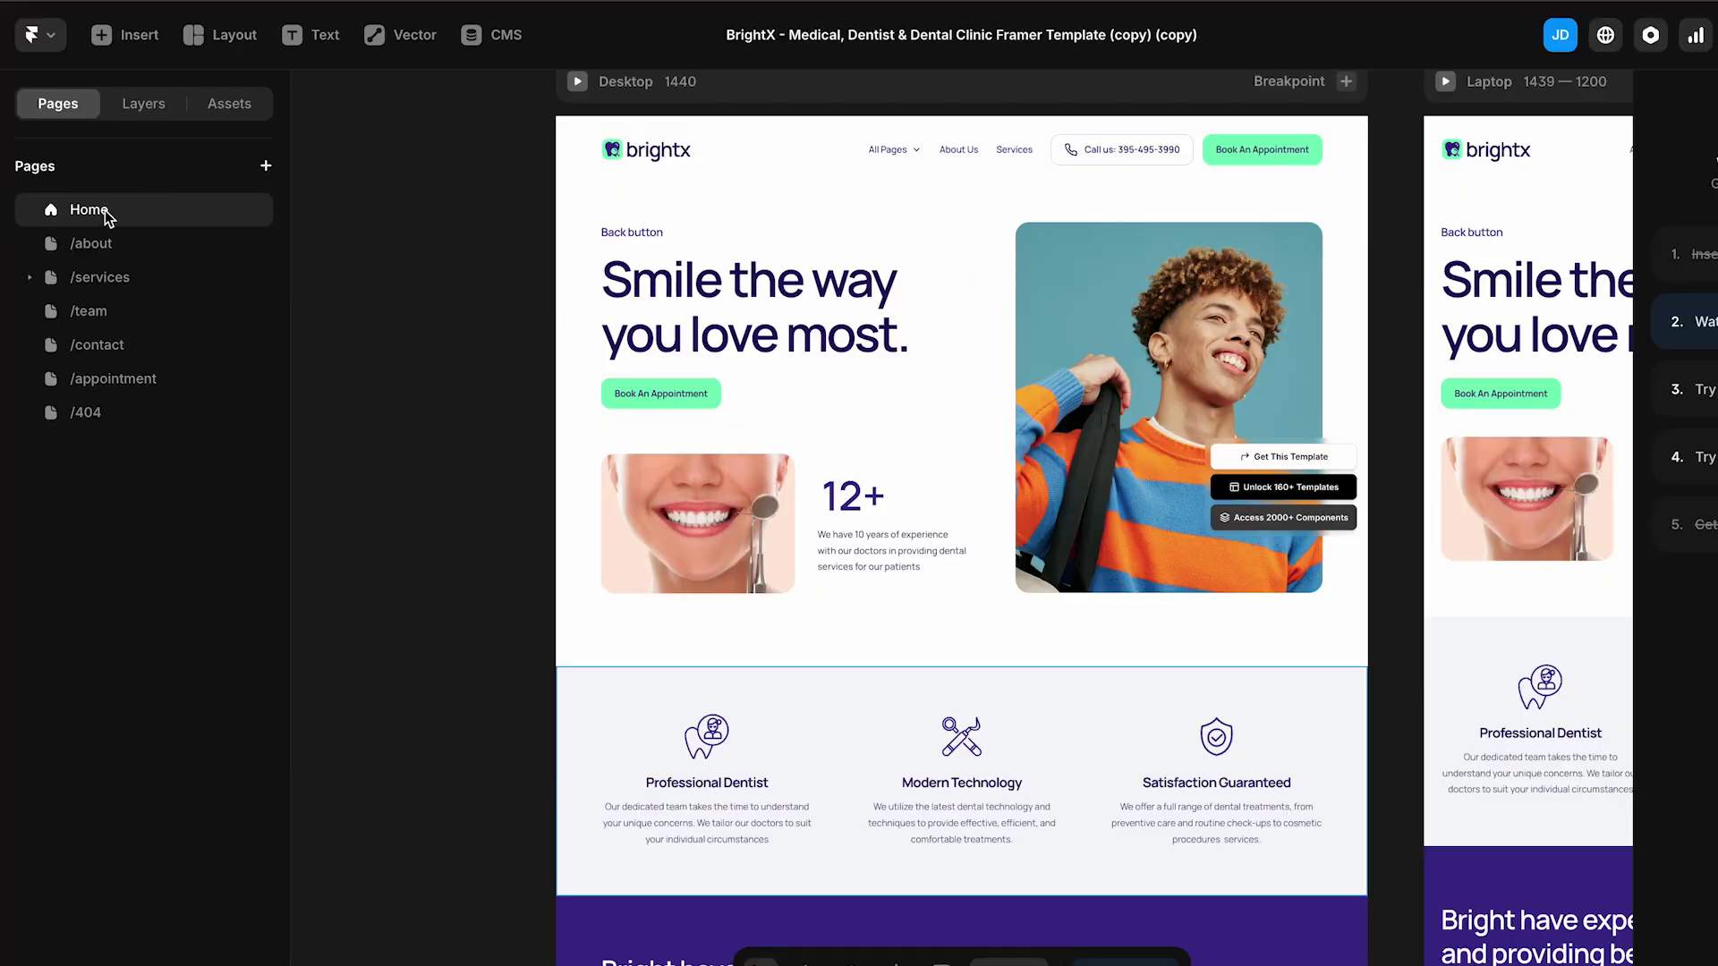
Visit the BrightX /about, /services, /team, /contact and /appointment pages
click(108, 243)
click(113, 279)
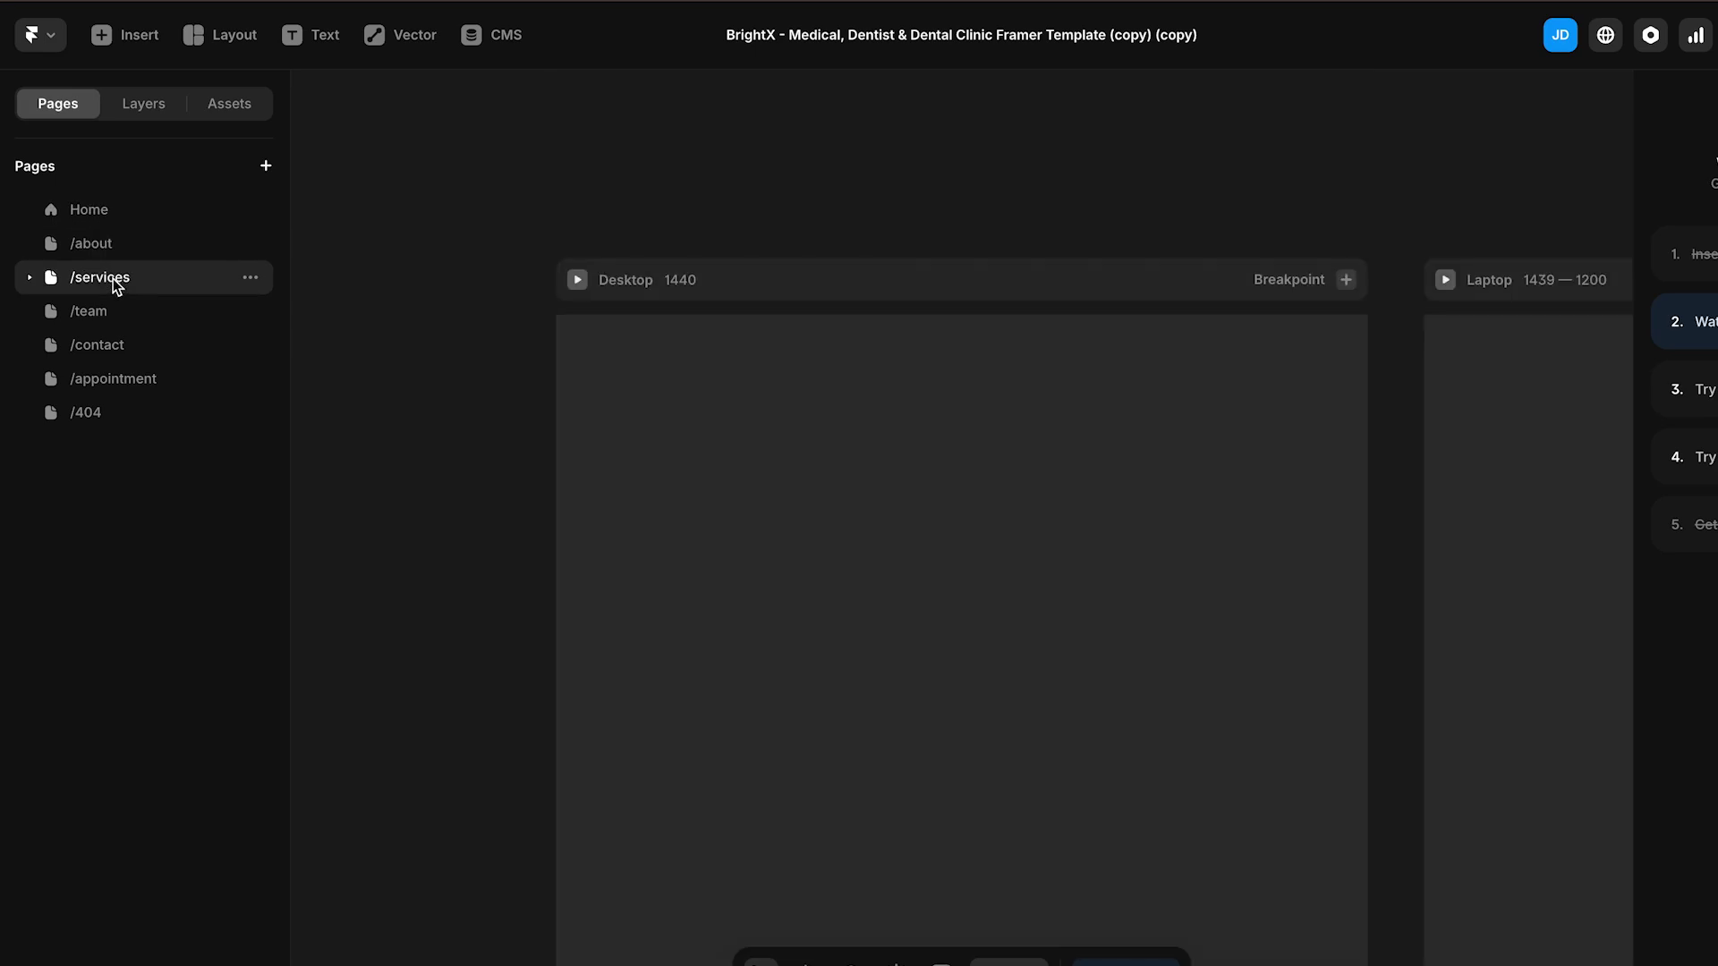
click(105, 306)
click(114, 345)
click(128, 391)
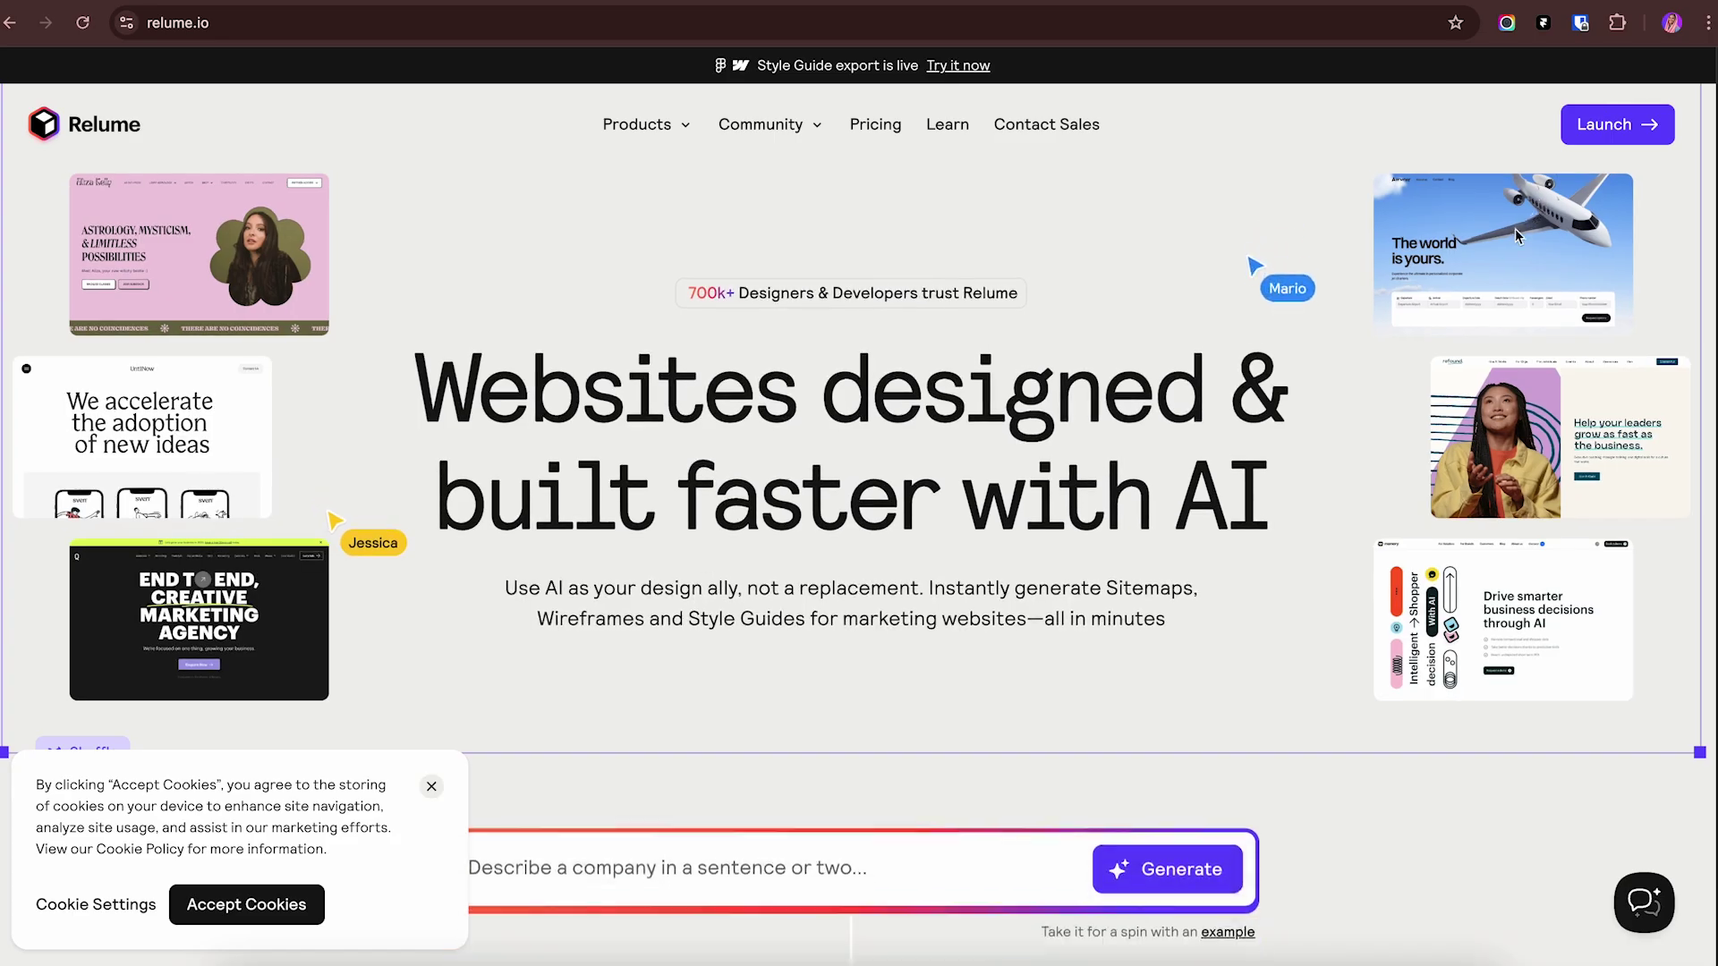
Scroll down the relume.io homepage
scroll(1259, 573, down, 7)
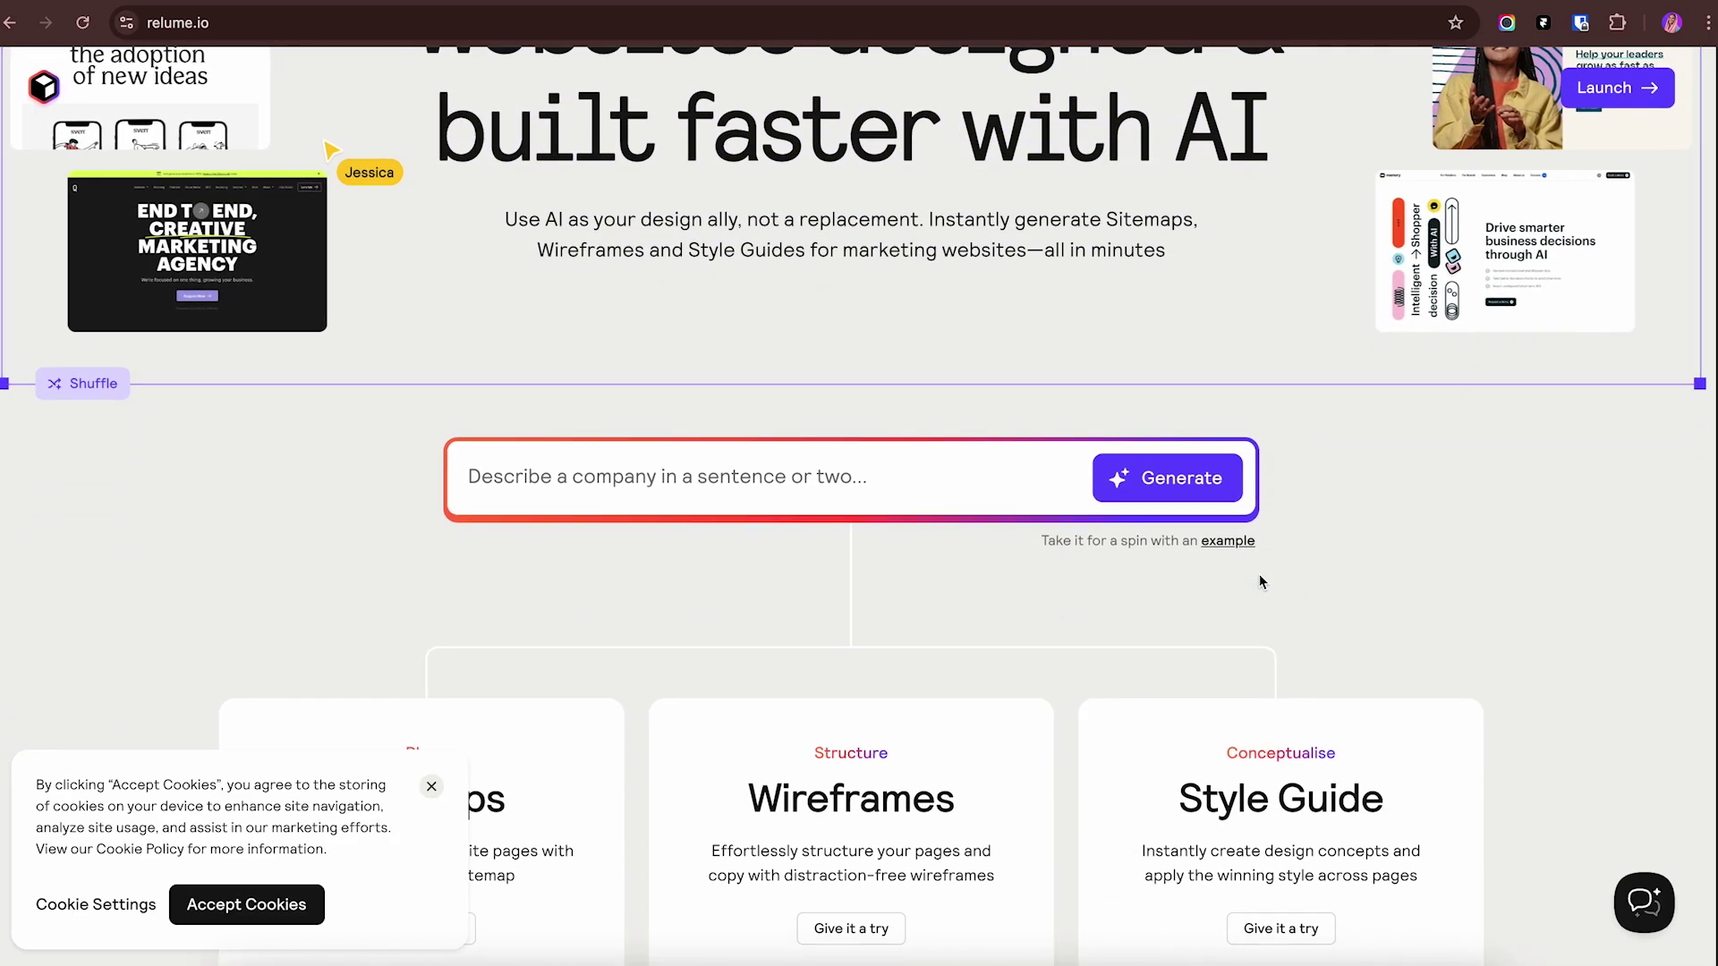
scroll(1259, 572, down, 10)
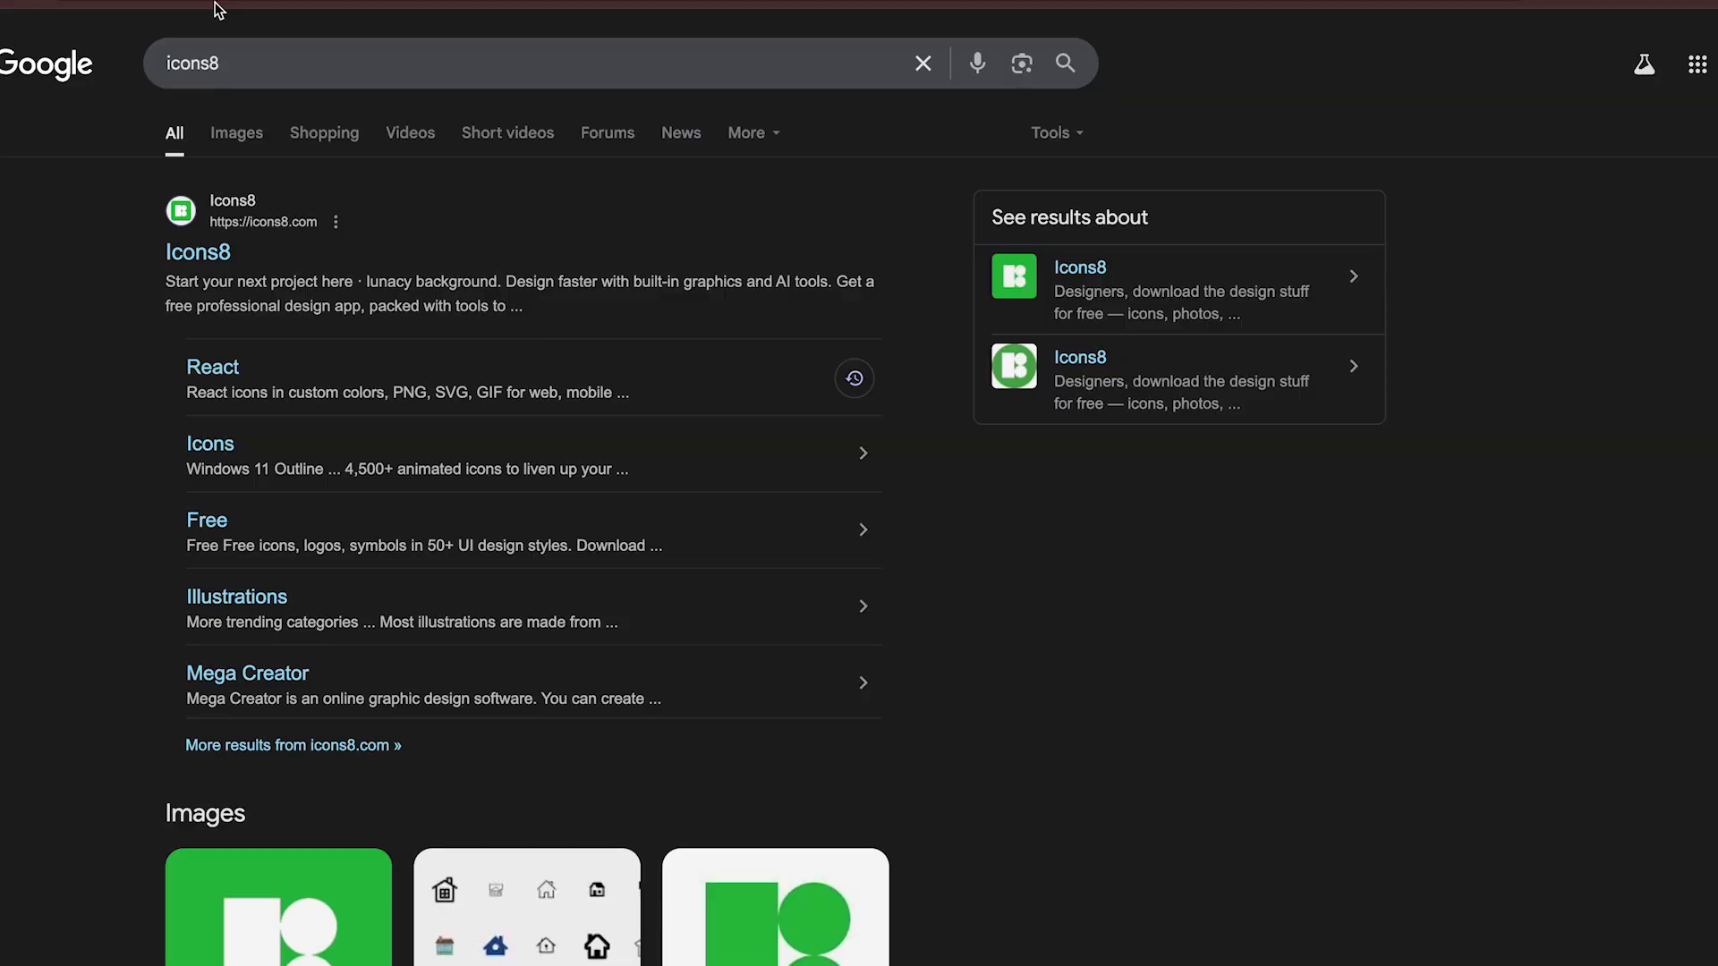